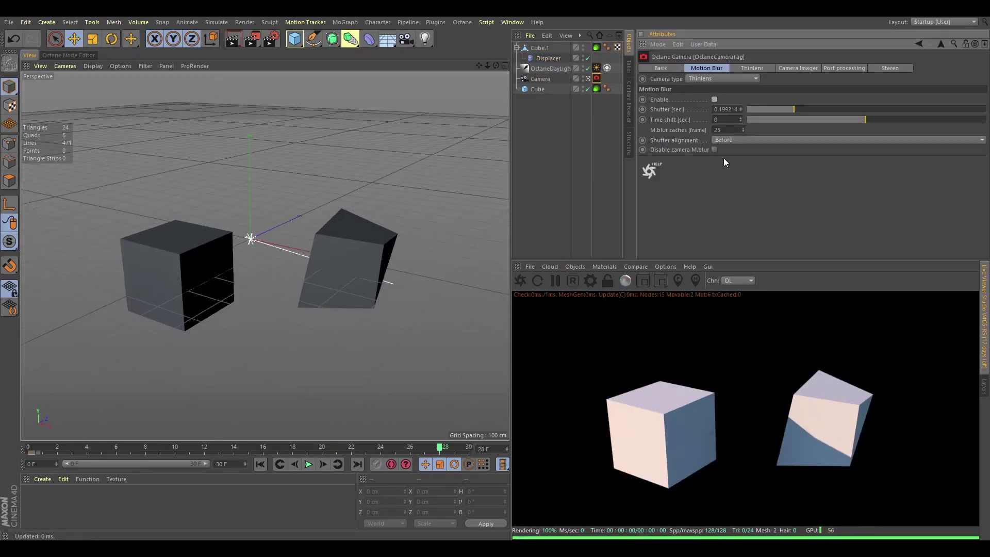
- Enable motion blur on the Octane camera tag and raise the shutter to about 0.275 seconds
{"action": "left_click", "coordinate": [714, 101]}
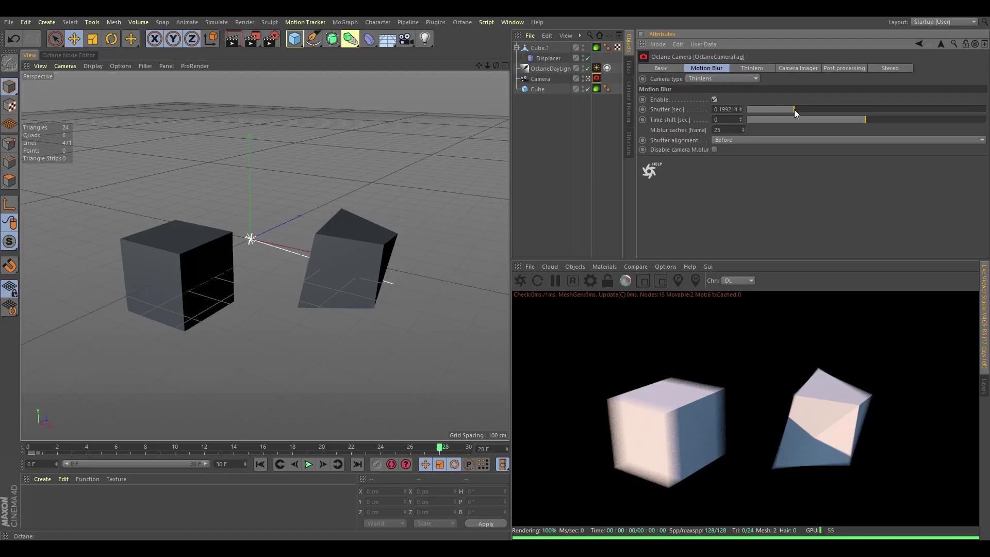
{"action": "left_click_drag", "start_coordinate": [795, 109], "coordinate": [832, 107]}
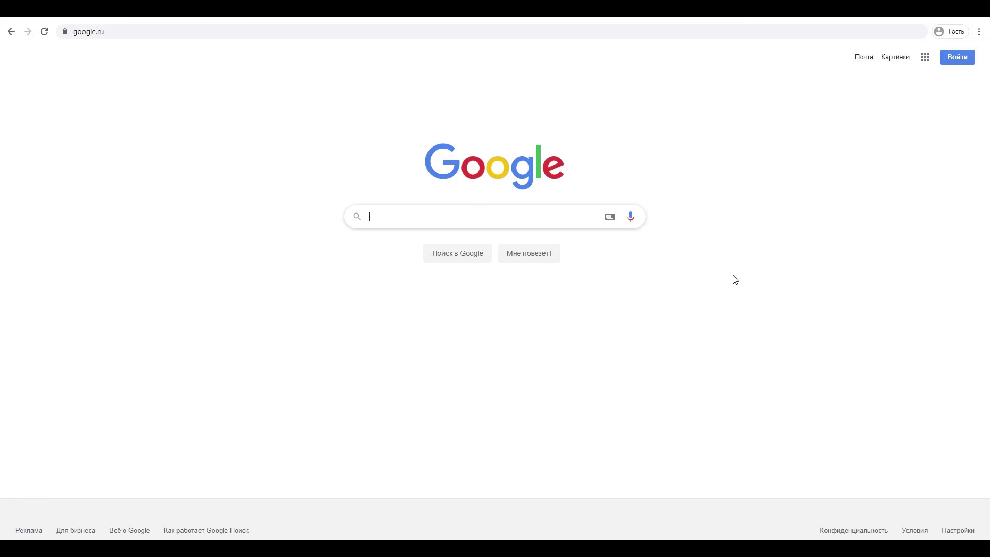
- Switch to the browser and search Google for pictures of "shutter speed on cameras"
{"action": "type", "text": "shutter spe"}
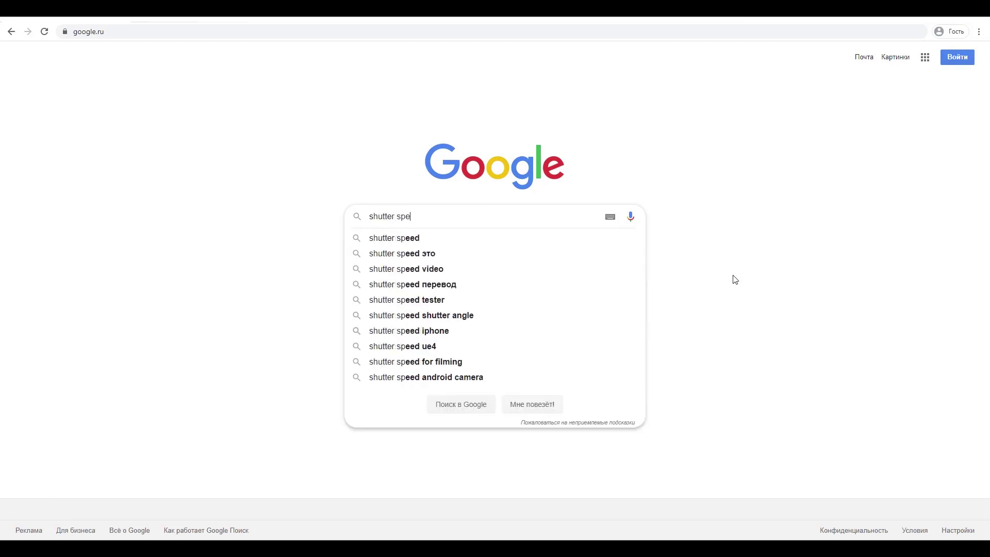
{"action": "type", "text": "ed on cameras"}
{"action": "key", "text": "Return"}
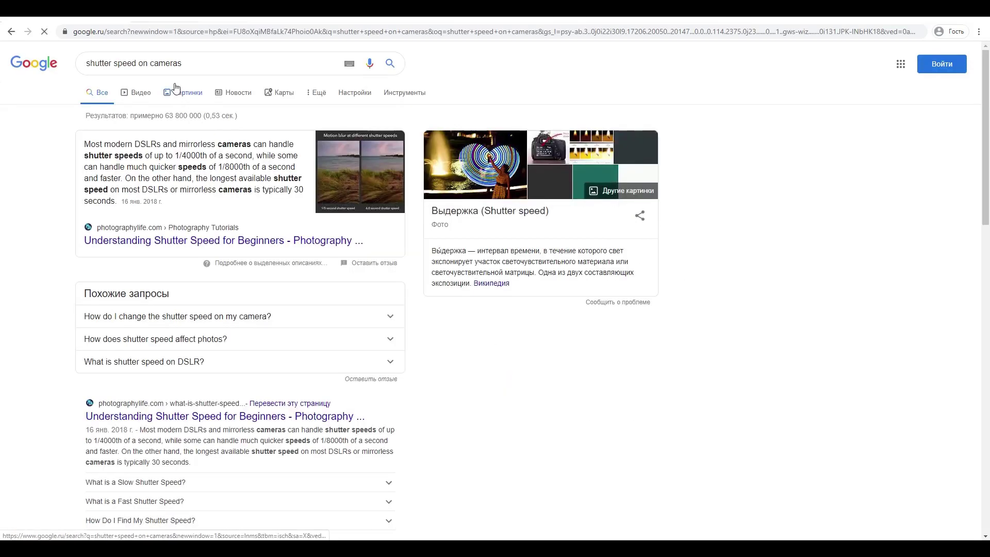
{"action": "left_click", "coordinate": [178, 93]}
{"action": "scroll", "coordinate": [176, 118], "scroll_direction": "down", "scroll_amount": 6}
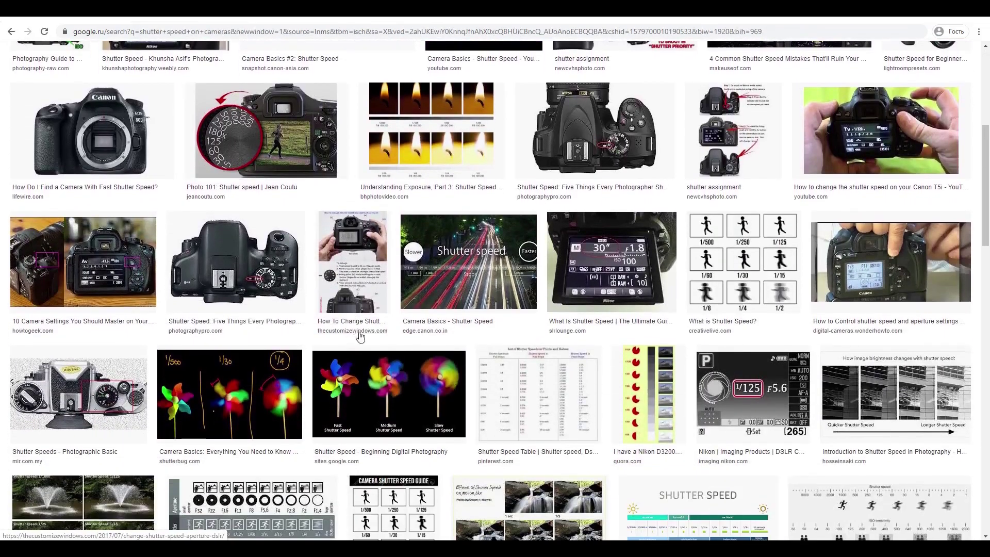
- Open the "What is Shutter Speed?" running-figure chart and browse further example pictures of shutter speeds
{"action": "left_click", "coordinate": [725, 270]}
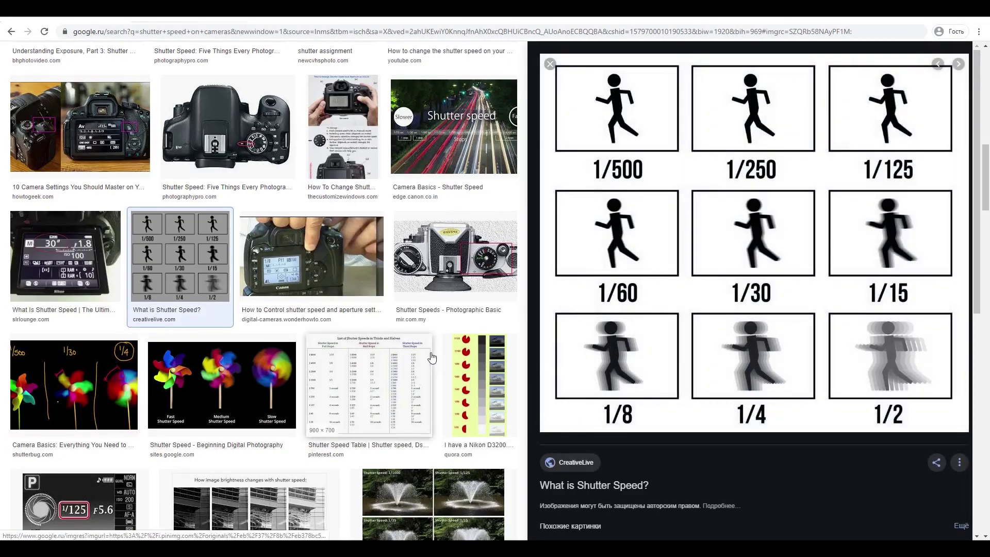
{"action": "scroll", "coordinate": [412, 336], "scroll_direction": "down", "scroll_amount": 6}
{"action": "left_click", "coordinate": [103, 333]}
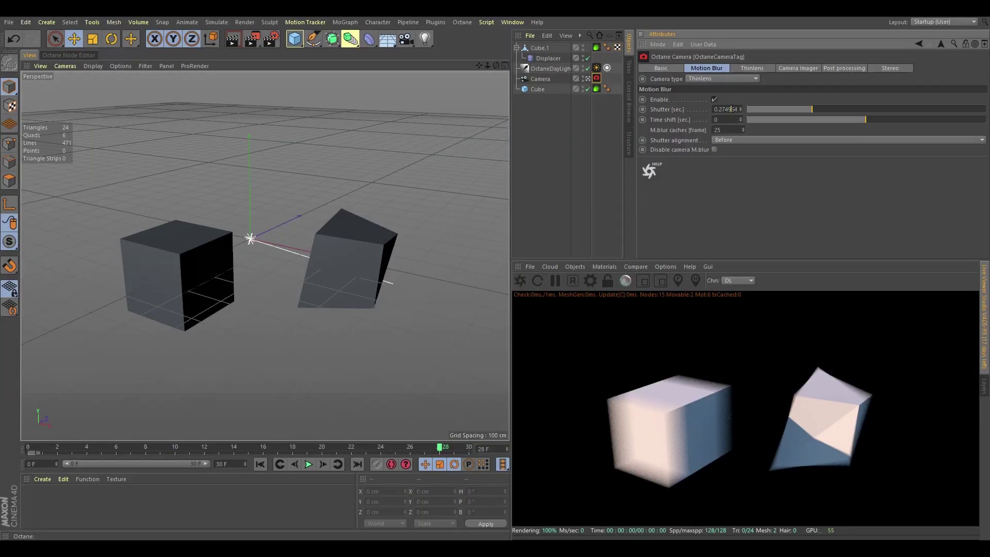
- Switch back to Cinema 4D and try shutter times of 1/15 and 1/30 second for the camera's motion blur
{"action": "double_click", "coordinate": [732, 109]}
{"action": "type", "text": "1/15"}
{"action": "key", "text": "Return"}
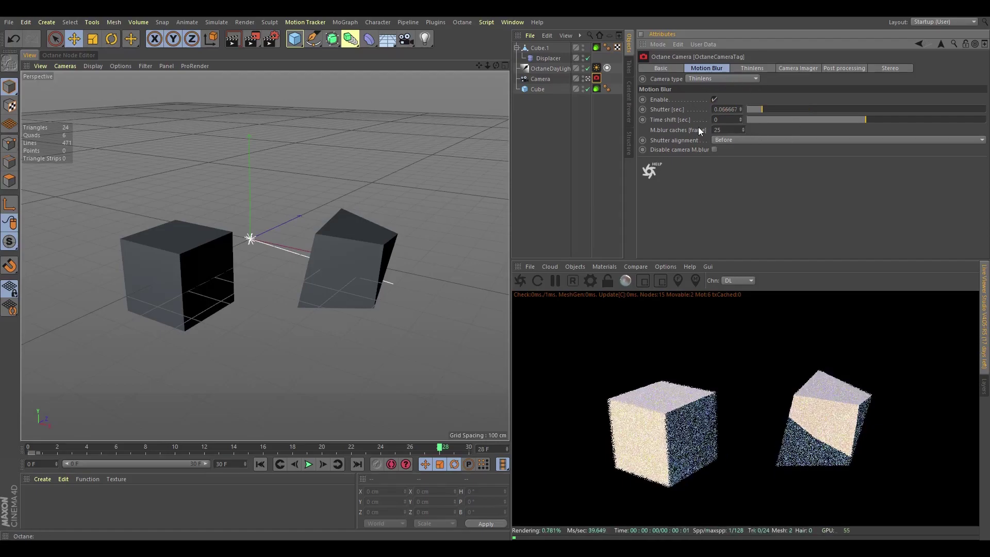
{"action": "double_click", "coordinate": [718, 109]}
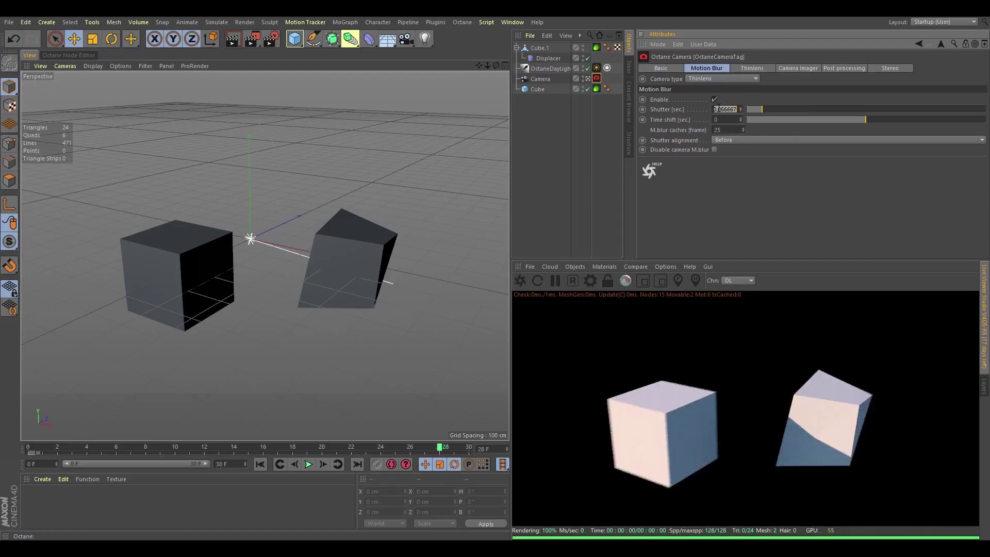
{"action": "type", "text": "1/30"}
{"action": "key", "text": "Return"}
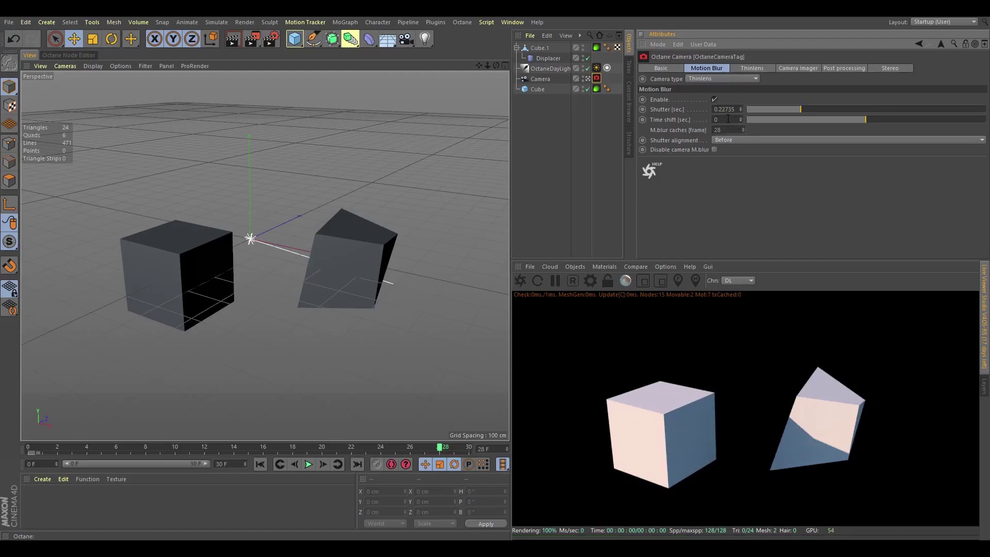
- Preview the animation with the time shift at -1 second, set the time shift to 1 second, and restart the live render
{"action": "left_click_drag", "start_coordinate": [846, 119], "coordinate": [745, 117]}
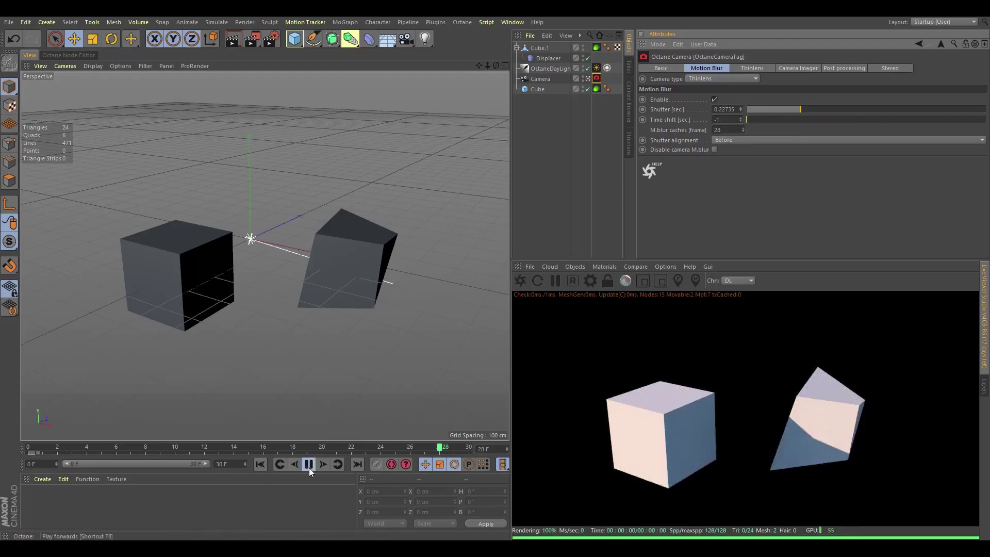
{"action": "left_click", "coordinate": [308, 465]}
{"action": "left_click", "coordinate": [309, 464]}
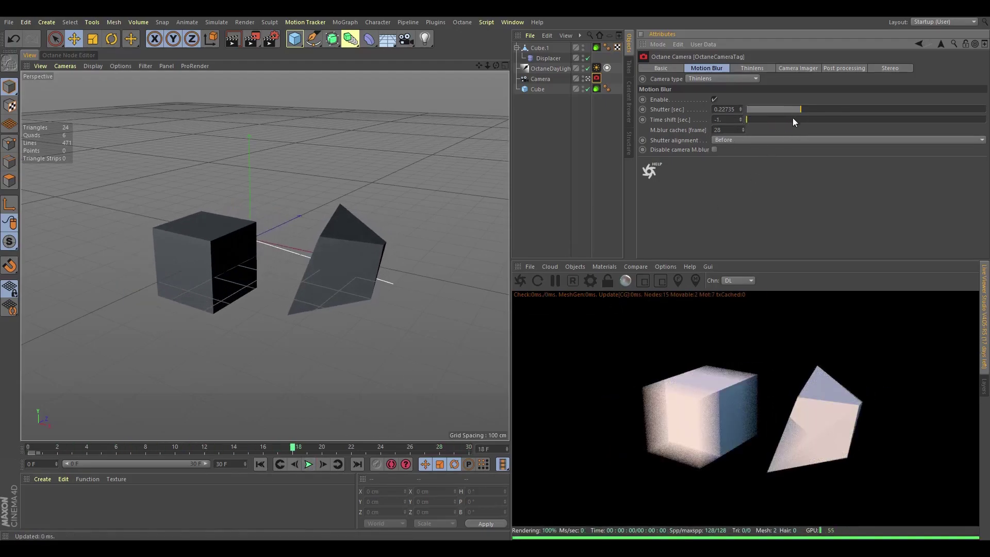
{"action": "left_click_drag", "start_coordinate": [791, 119], "coordinate": [960, 127]}
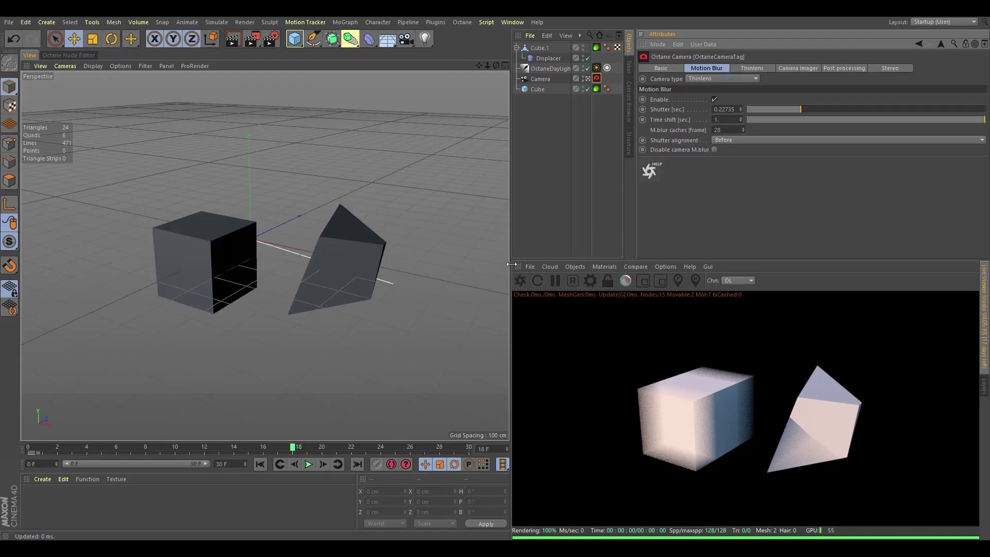
{"action": "left_click", "coordinate": [521, 283]}
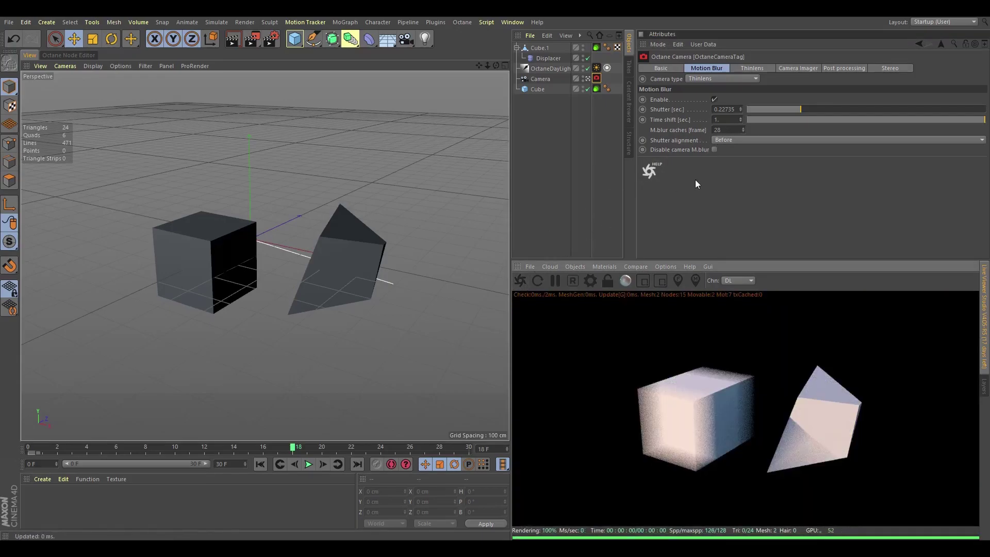
- Set the motion blur caches to 0 frames, restart the live render, and preview the blur at frames 0 and 28
{"action": "left_click_drag", "start_coordinate": [720, 131], "coordinate": [705, 132]}
{"action": "type", "text": "0"}
{"action": "left_click", "coordinate": [515, 282]}
{"action": "left_click", "coordinate": [308, 464]}
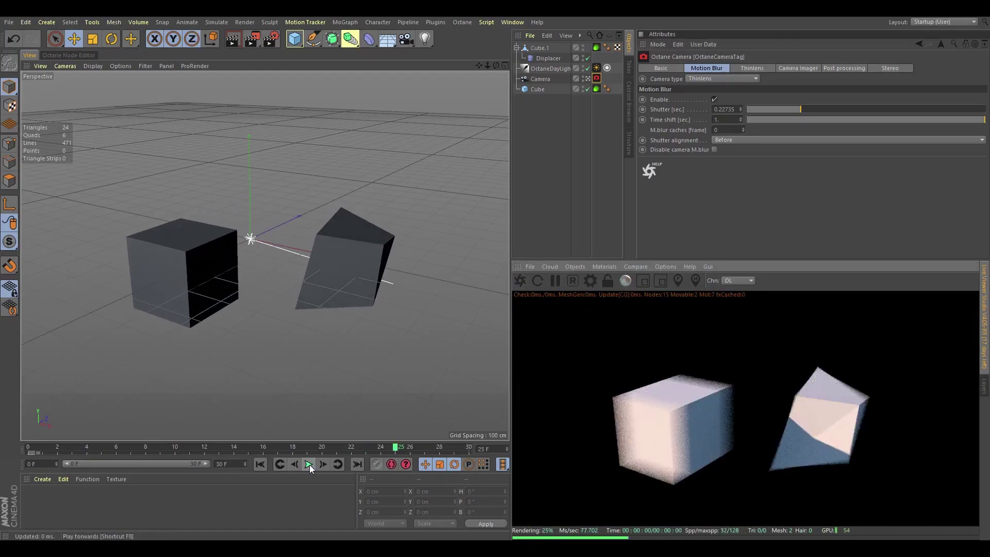
{"action": "left_click", "coordinate": [309, 465]}
{"action": "left_click", "coordinate": [31, 449]}
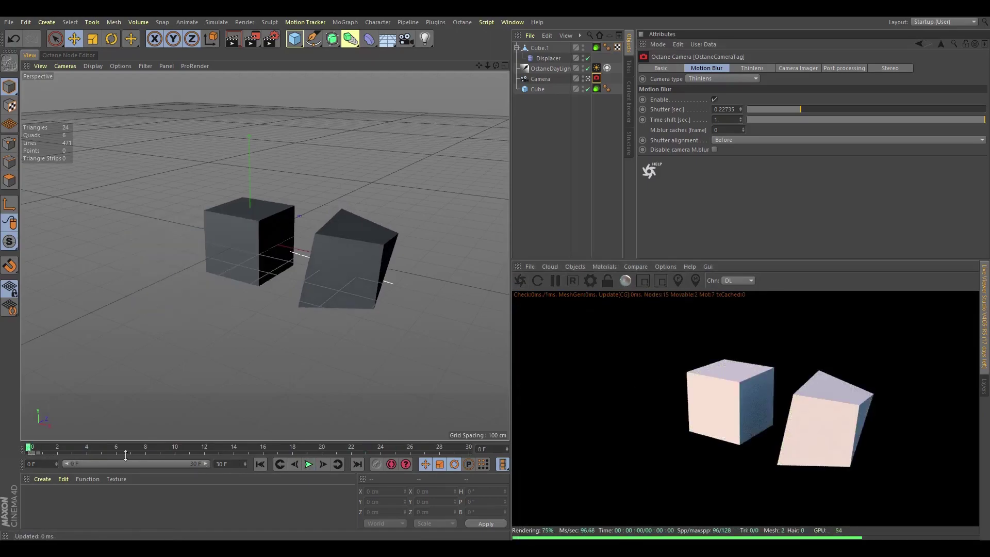
{"action": "left_click", "coordinate": [440, 449]}
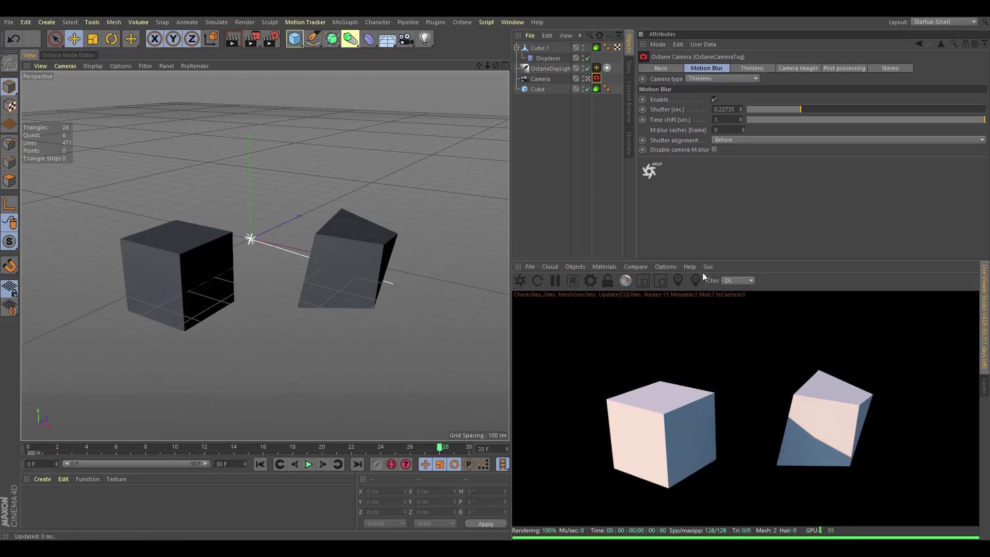
- Set the motion blur caches to 30 frames, play the animation briefly, and compare the render at frames 0 and 28
{"action": "left_click", "coordinate": [726, 129]}
{"action": "type", "text": "30"}
{"action": "key", "text": "Return"}
{"action": "left_click", "coordinate": [309, 467]}
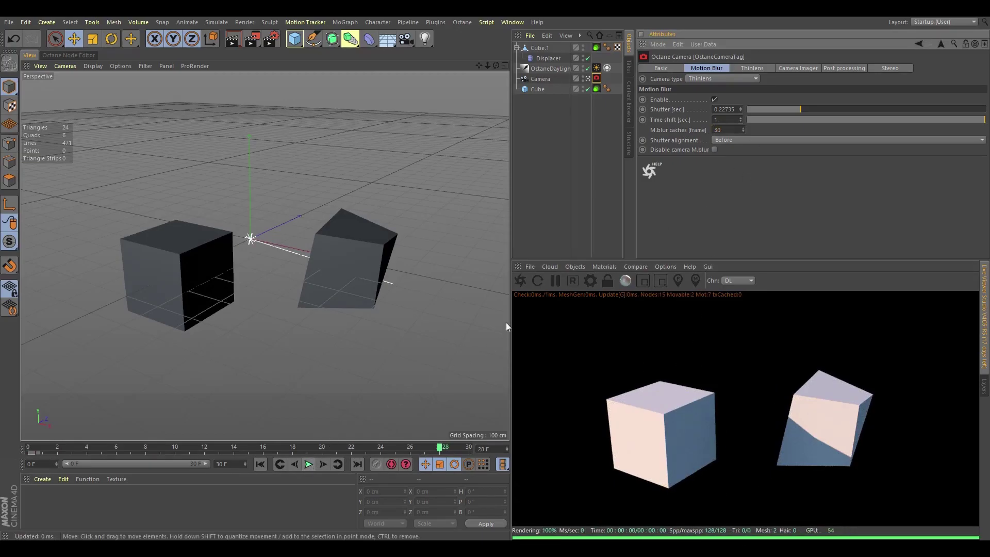
{"action": "left_click", "coordinate": [308, 466]}
{"action": "left_click", "coordinate": [29, 450]}
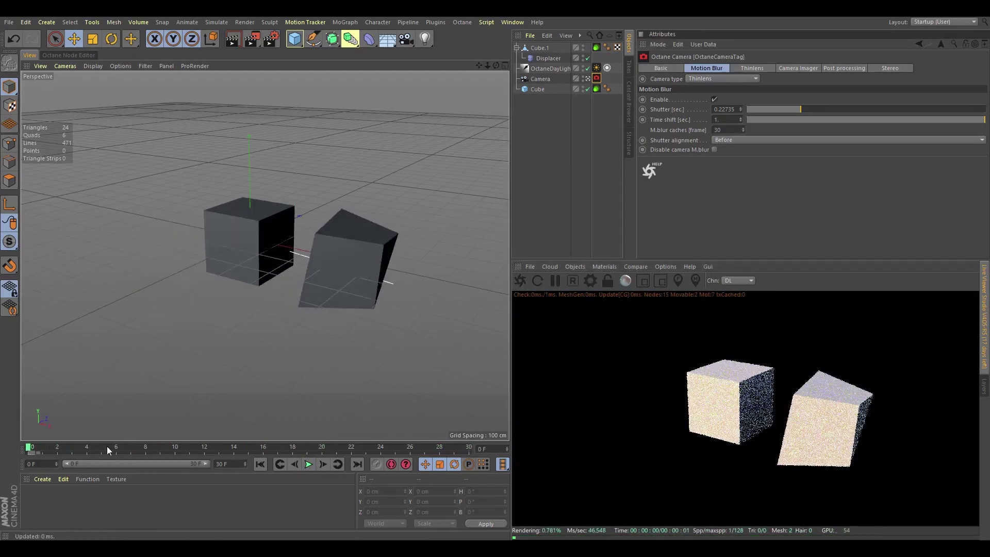
{"action": "left_click", "coordinate": [440, 450]}
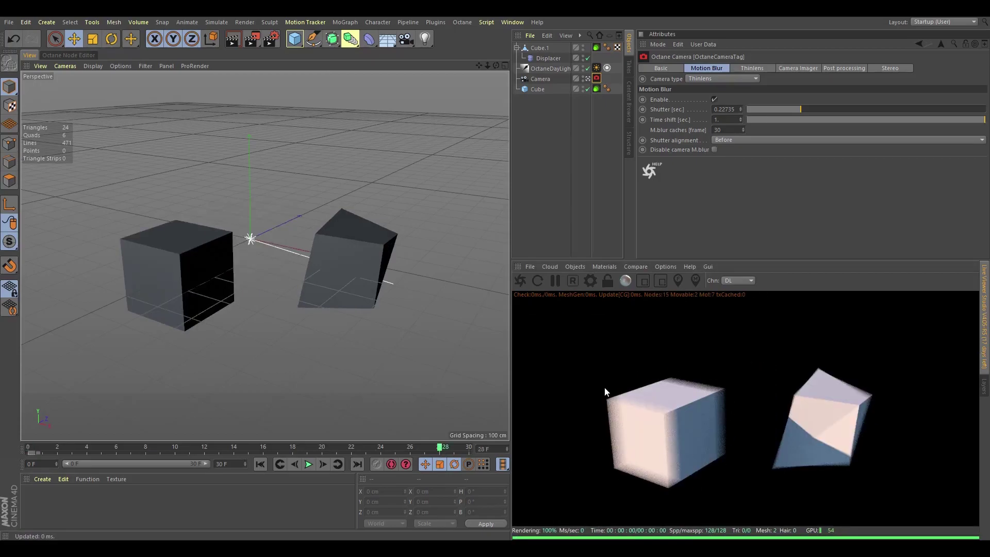
- Compare the Before and Centered shutter alignments and set the shutter alignment to After
{"action": "left_click", "coordinate": [735, 139]}
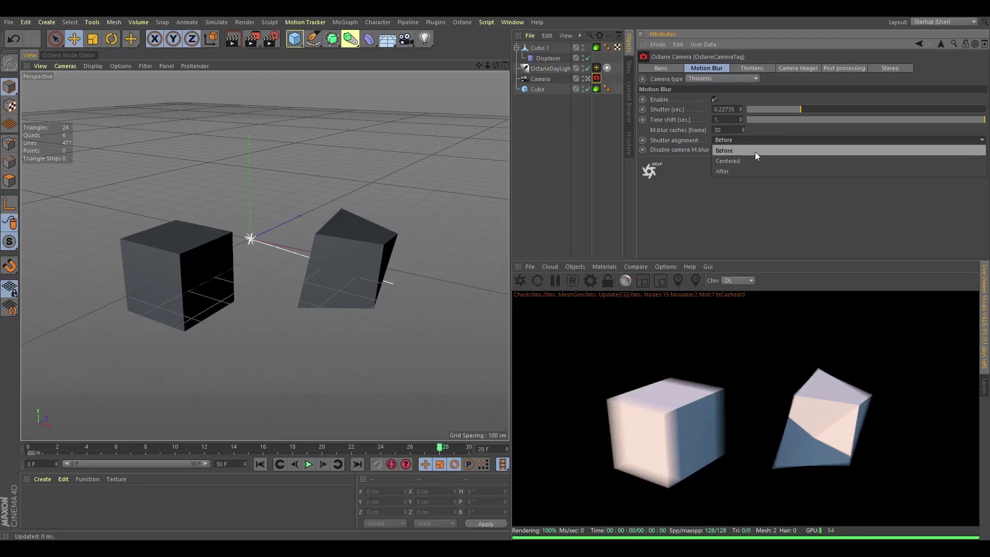
{"action": "left_click", "coordinate": [754, 151]}
{"action": "left_click", "coordinate": [746, 140]}
{"action": "left_click", "coordinate": [741, 160]}
{"action": "left_click", "coordinate": [743, 141]}
{"action": "left_click", "coordinate": [735, 168]}
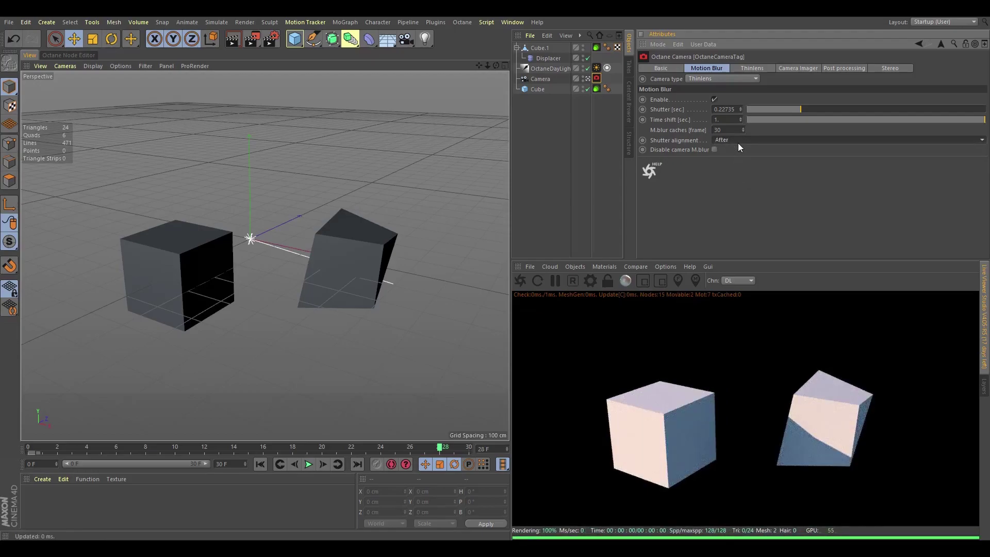
- Toggle the camera's motion blur off and on again, playing the animation in between to compare the render
{"action": "left_click", "coordinate": [715, 149]}
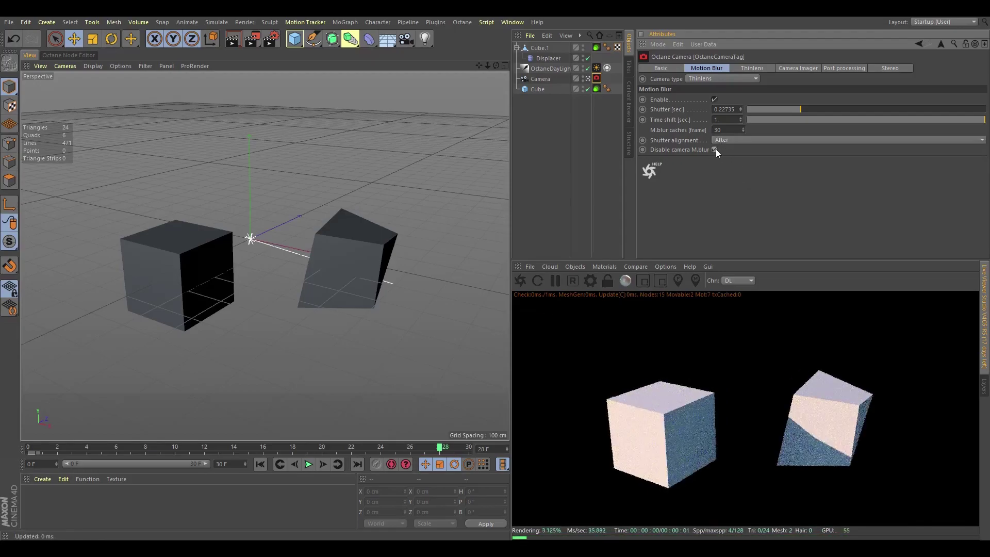
{"action": "left_click", "coordinate": [715, 150]}
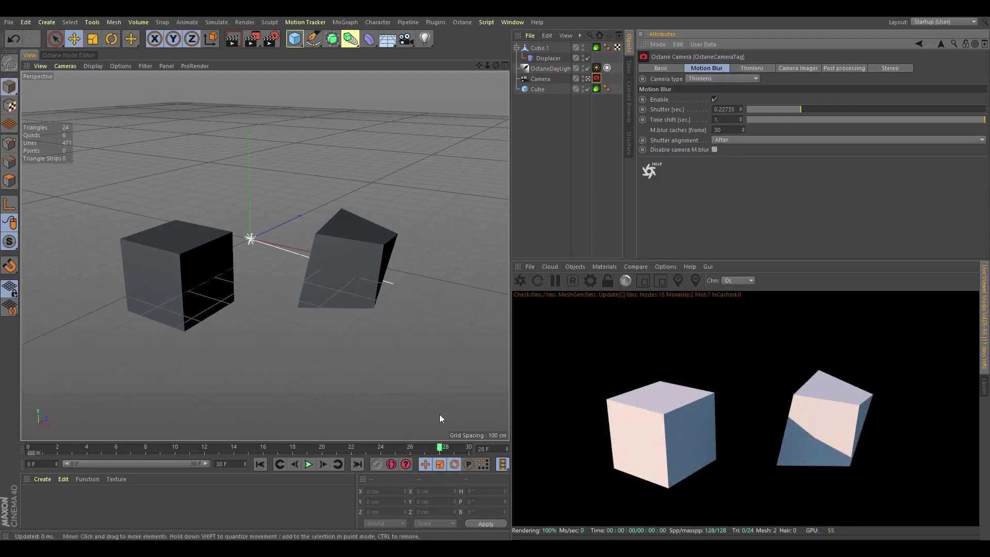
{"action": "left_click", "coordinate": [308, 465]}
{"action": "left_click", "coordinate": [309, 465]}
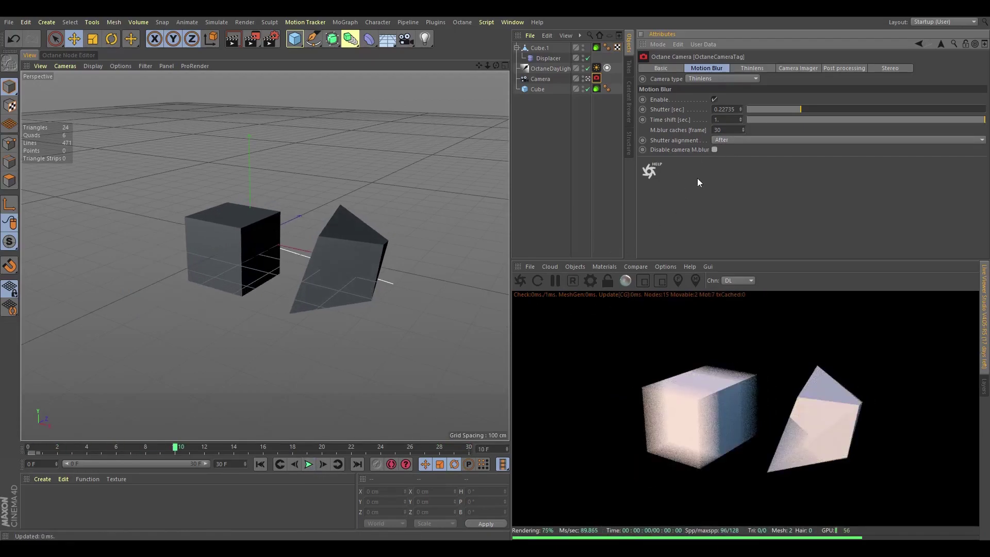
{"action": "left_click", "coordinate": [714, 150]}
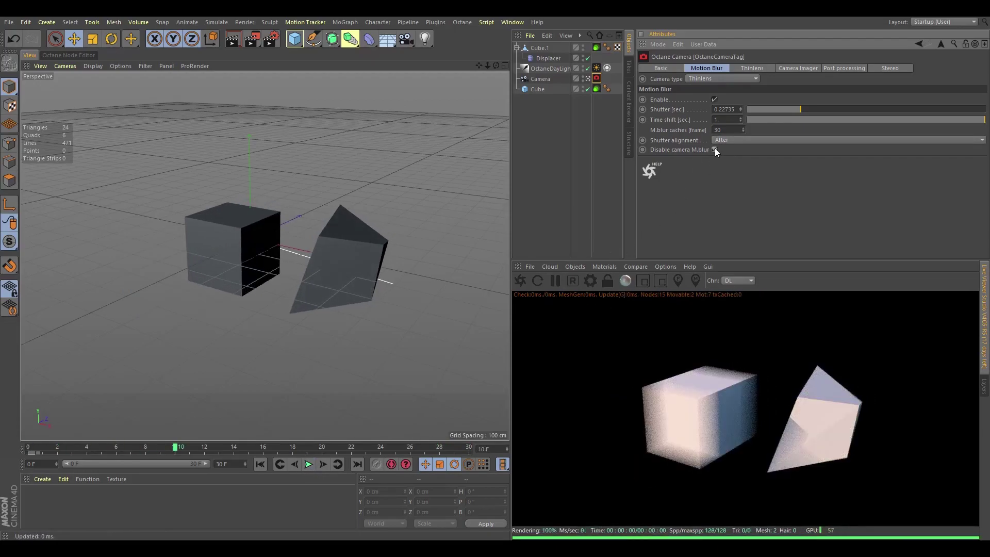
{"action": "left_click", "coordinate": [715, 150]}
- Test Disabled as the object motion blur in the Cube's Octane object tag, then restore it to Transform
{"action": "left_click", "coordinate": [596, 89]}
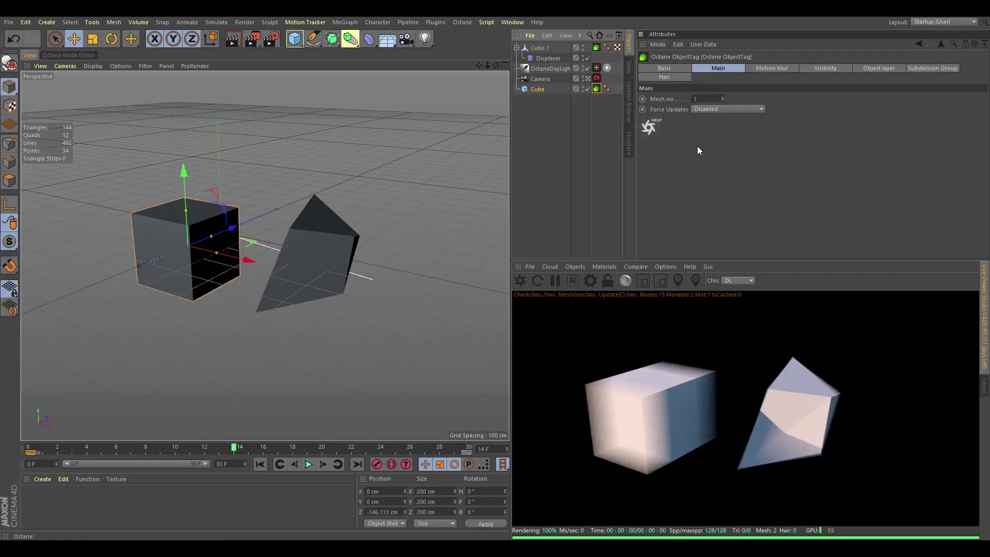
{"action": "left_click", "coordinate": [767, 68]}
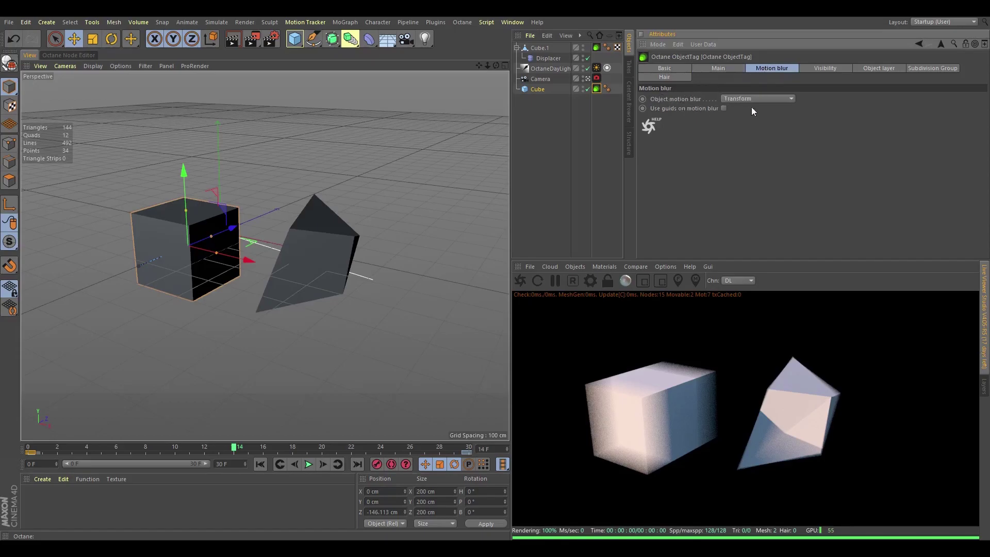
{"action": "left_click", "coordinate": [769, 98]}
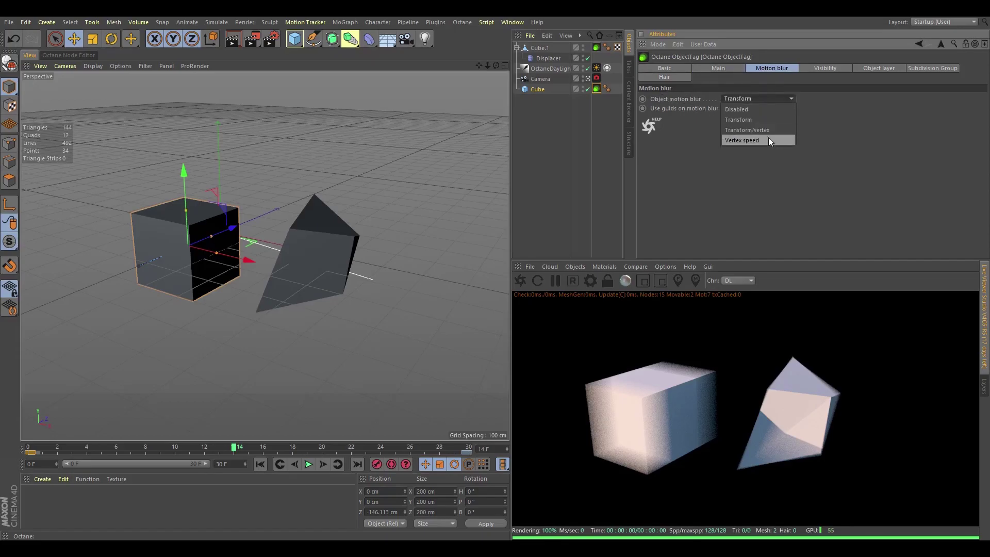
{"action": "left_click", "coordinate": [771, 109]}
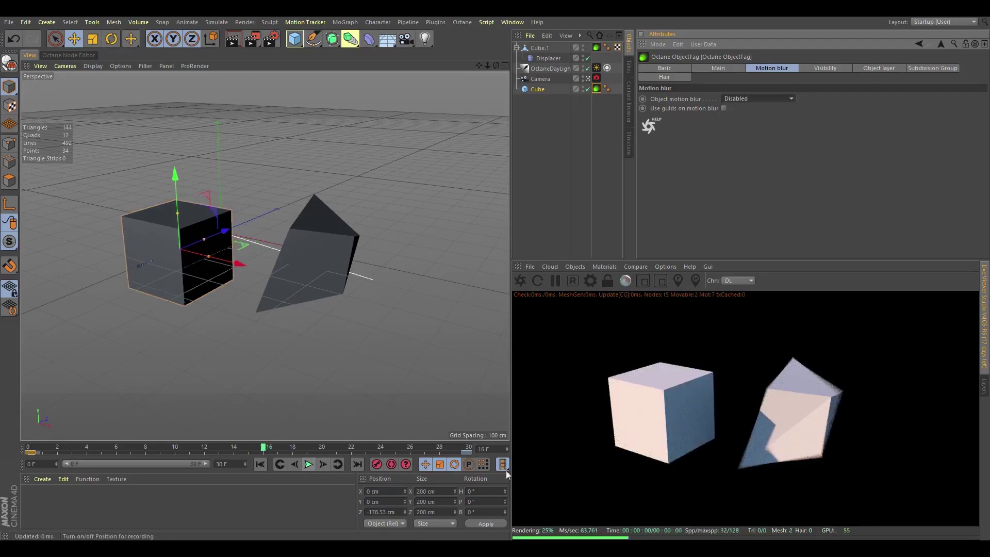
{"action": "left_click", "coordinate": [781, 98]}
{"action": "left_click", "coordinate": [773, 118]}
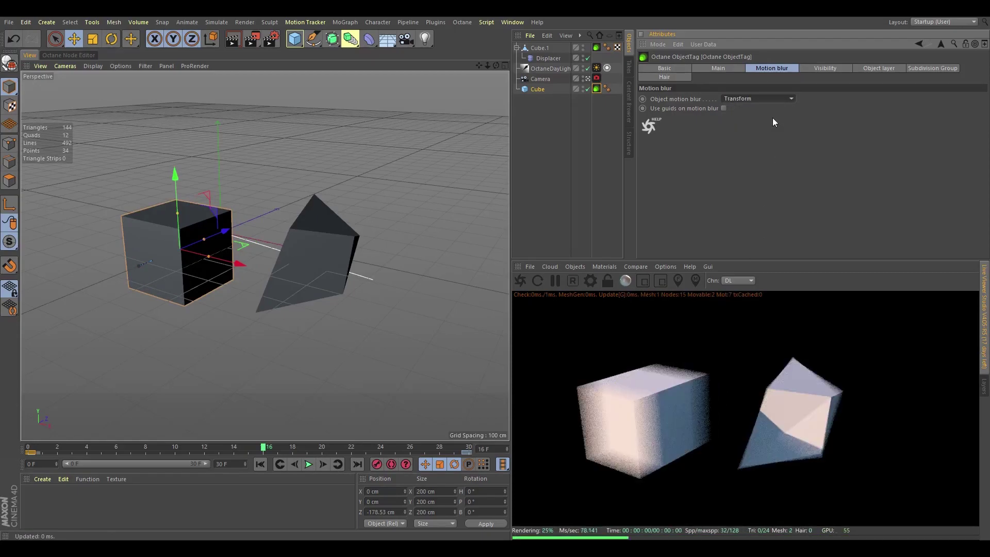
- Check the Cube's coordinates and set the object motion blur in its Octane object tag to Transform/vertex
{"action": "left_click", "coordinate": [537, 90]}
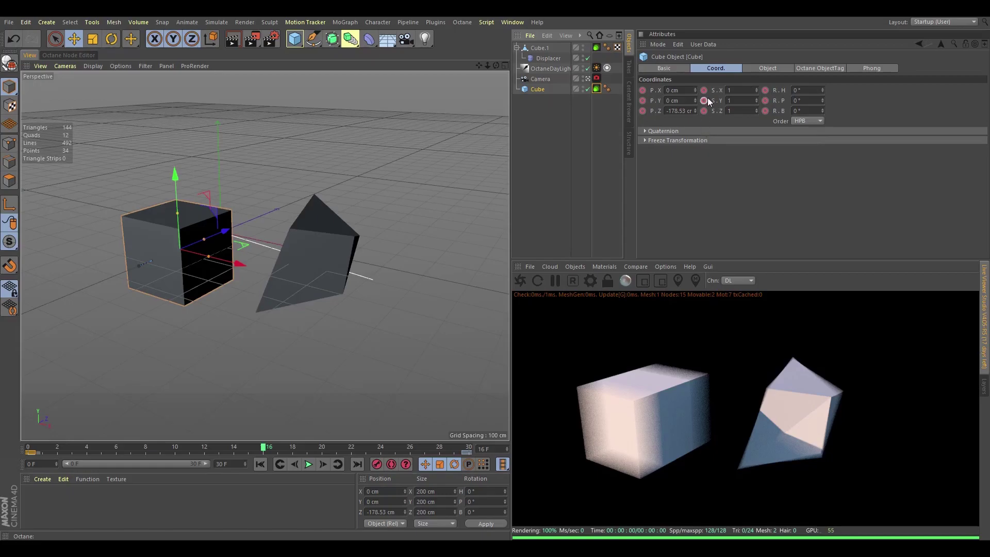
{"action": "left_click", "coordinate": [597, 89]}
{"action": "left_click", "coordinate": [743, 98]}
{"action": "left_click", "coordinate": [745, 129]}
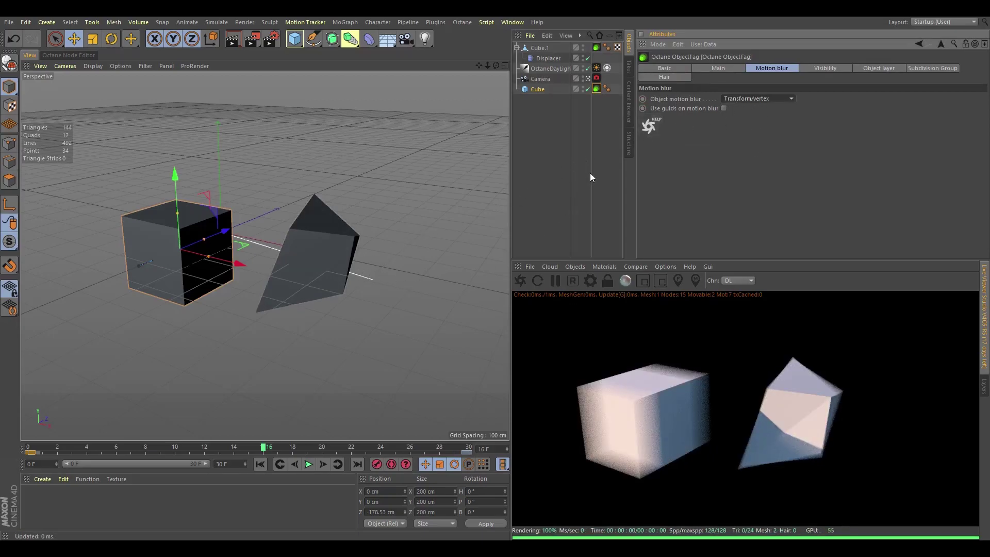
- Frame the displaced Cube.1 closely and play and stop the animation twice to examine its vertex motion blur in the render
{"action": "scroll", "coordinate": [327, 258], "scroll_direction": "up", "scroll_amount": 5}
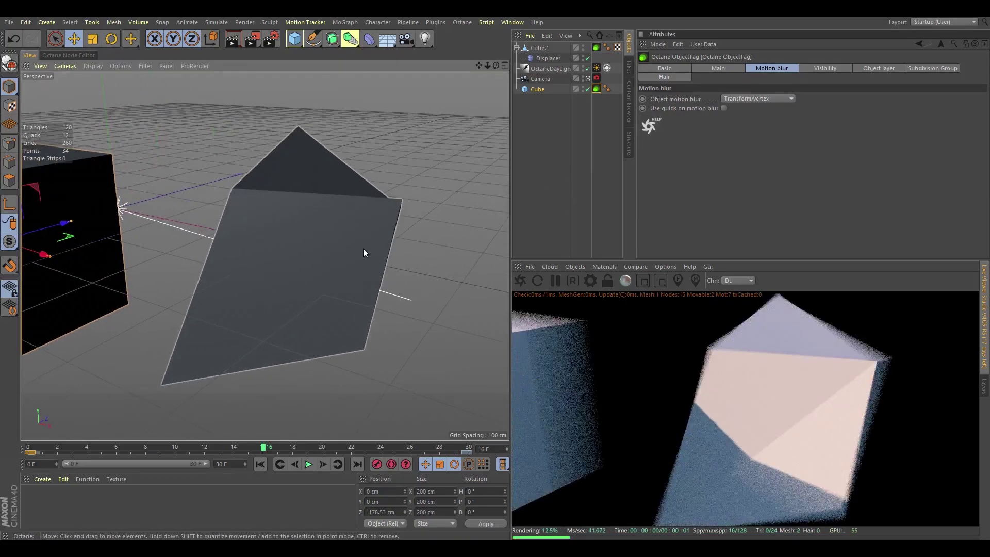
{"action": "middle_click_drag", "start_coordinate": [364, 249], "coordinate": [334, 225], "text": "alt"}
{"action": "left_click", "coordinate": [309, 464]}
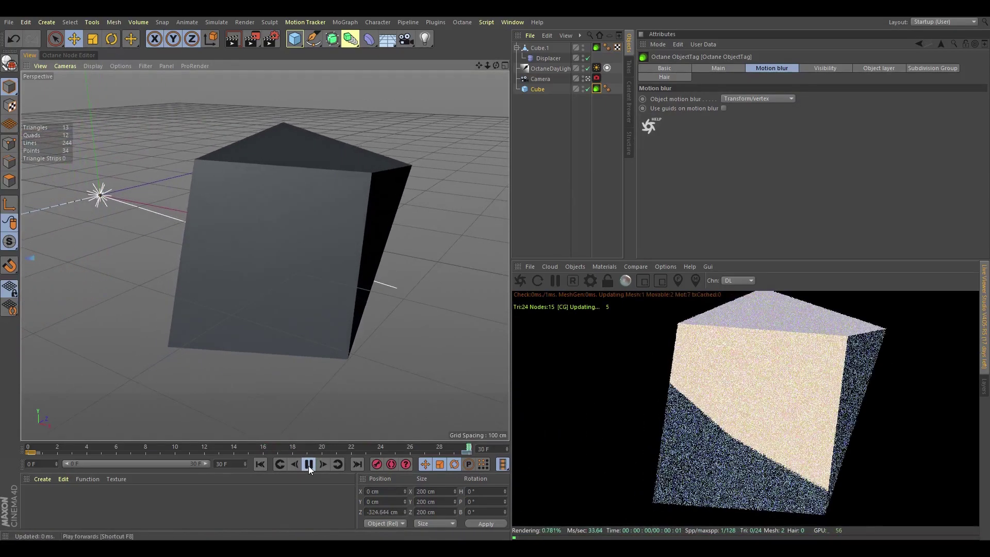
{"action": "left_click", "coordinate": [309, 466]}
{"action": "left_click", "coordinate": [308, 466]}
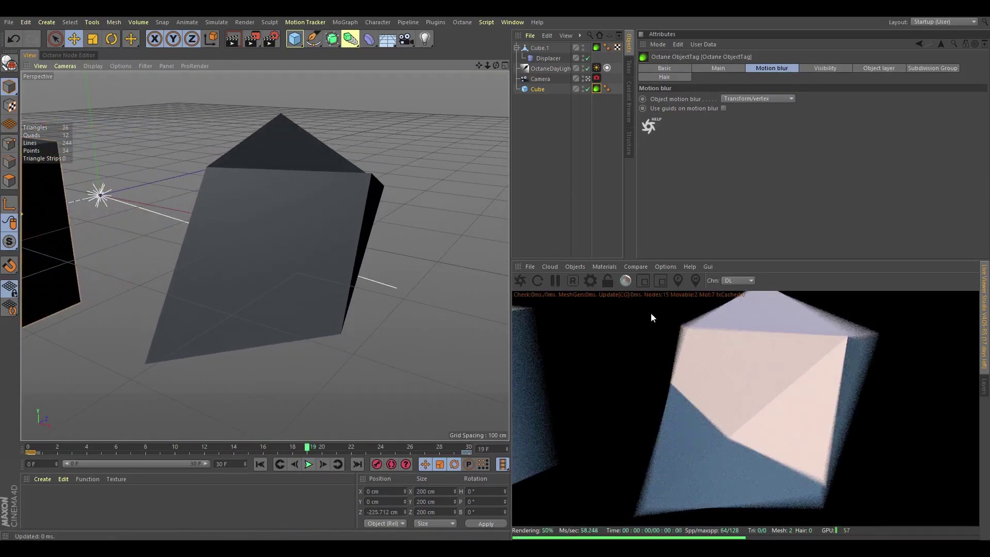
{"action": "left_click", "coordinate": [309, 467]}
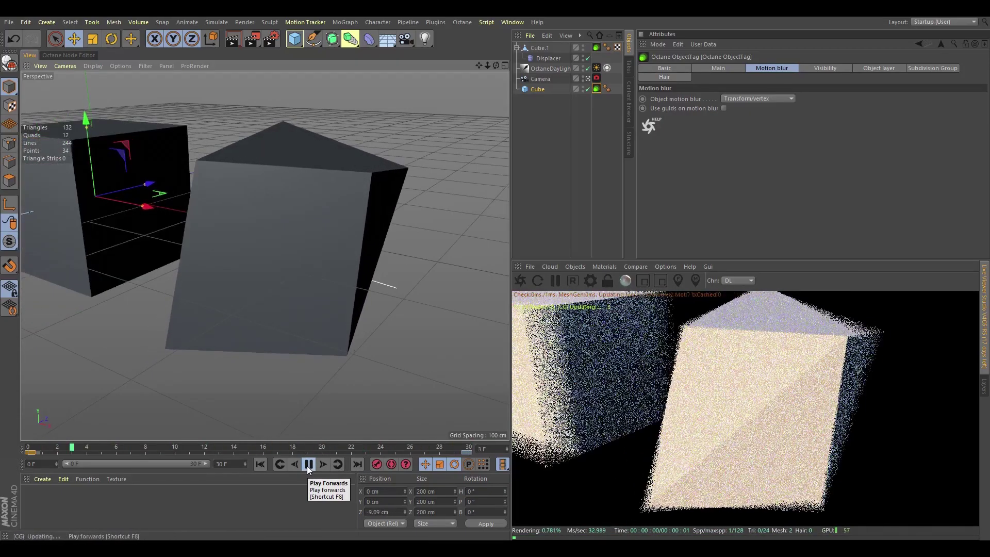
{"action": "left_click", "coordinate": [309, 466]}
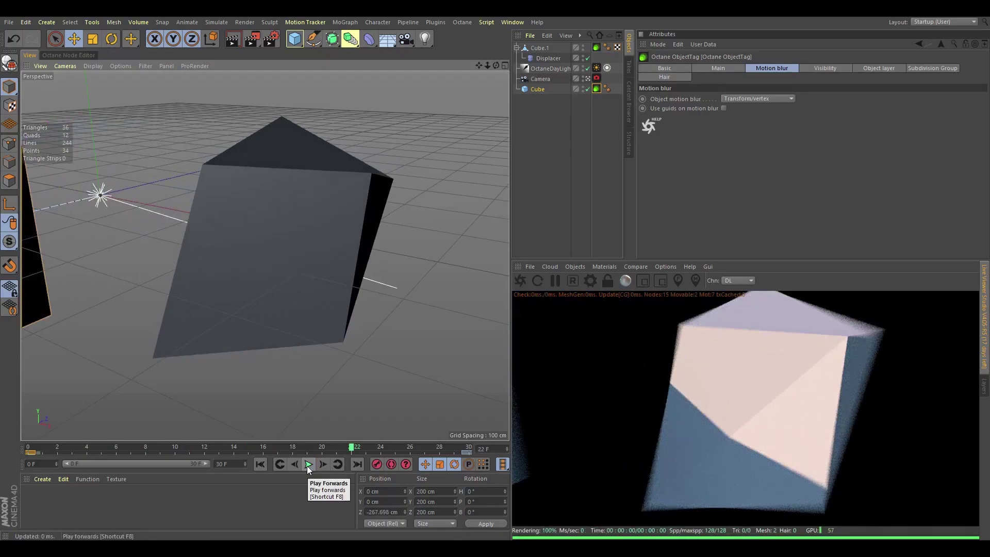
- Set the Cube's object motion blur to Vertex speed and review the Motion Blur page of the Octane manual in the browser
{"action": "left_click", "coordinate": [754, 99]}
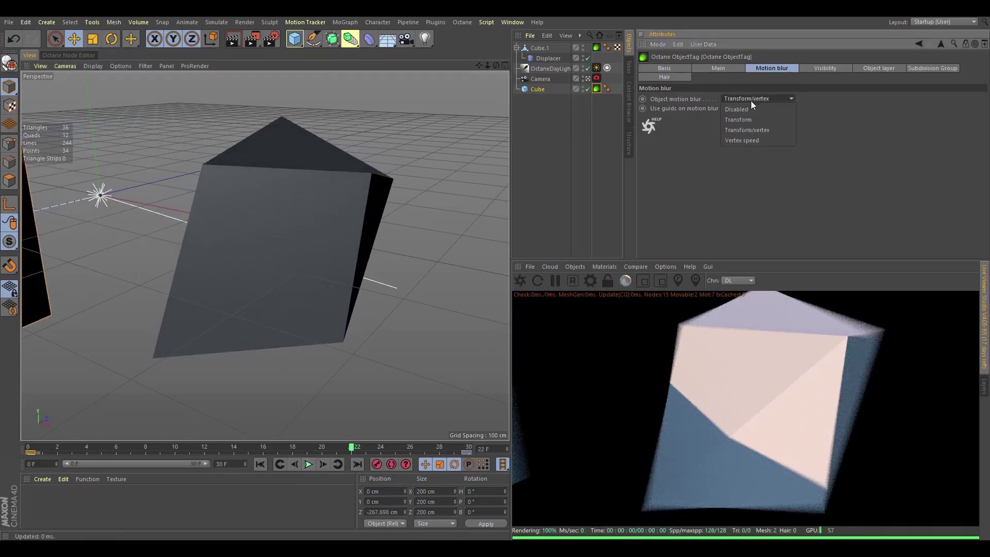
{"action": "left_click", "coordinate": [751, 144]}
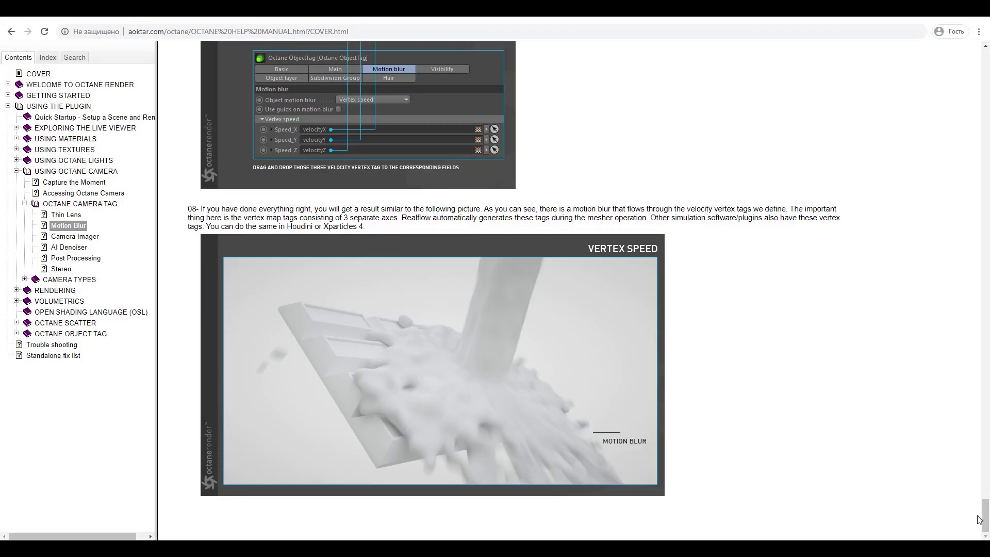
{"action": "left_click_drag", "start_coordinate": [979, 519], "coordinate": [972, 344]}
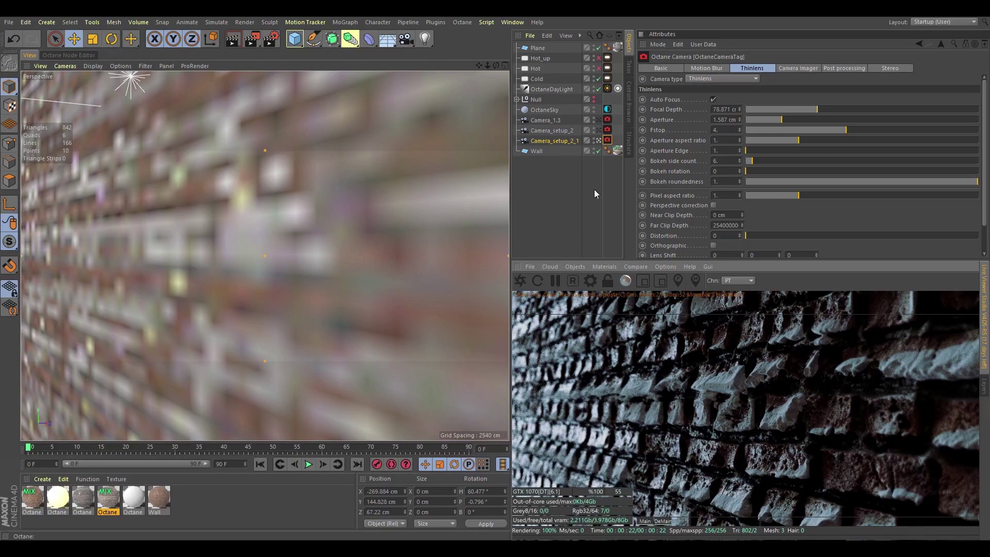
- Check the camera types in the Octane tag of Camera_setup_2_1, keep Thinlens, toggle Auto Focus and move closer to the brick wall
{"action": "left_click", "coordinate": [738, 81]}
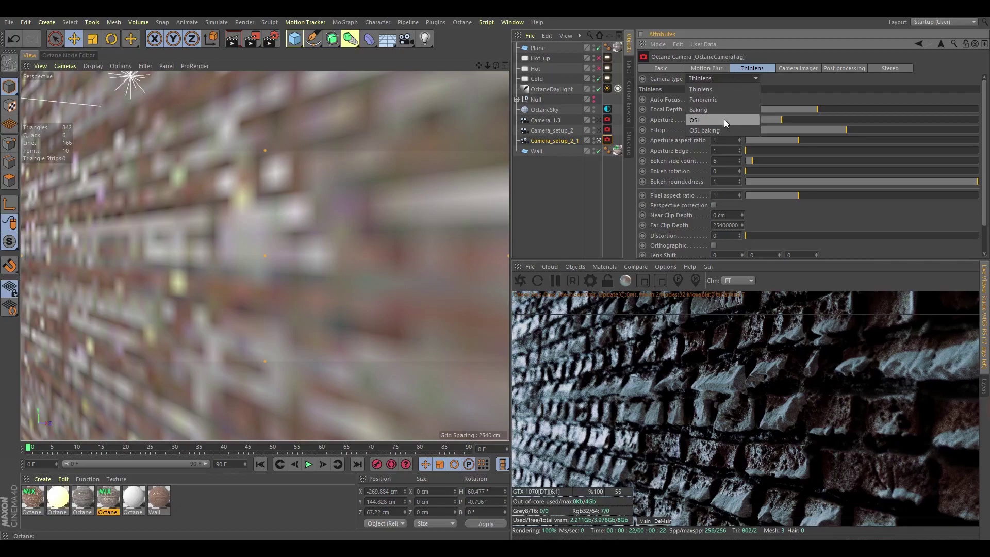
{"action": "left_click", "coordinate": [790, 82]}
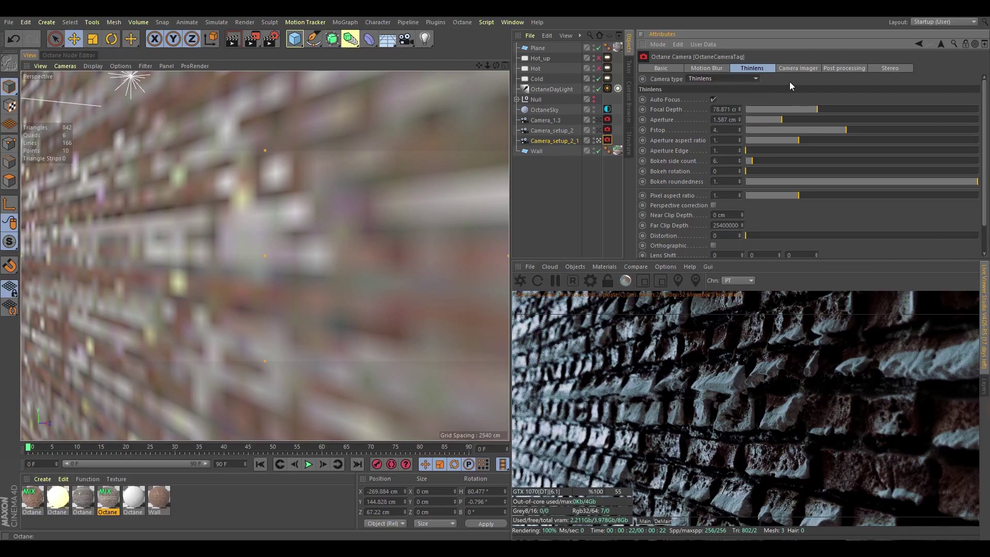
{"action": "left_click", "coordinate": [714, 100]}
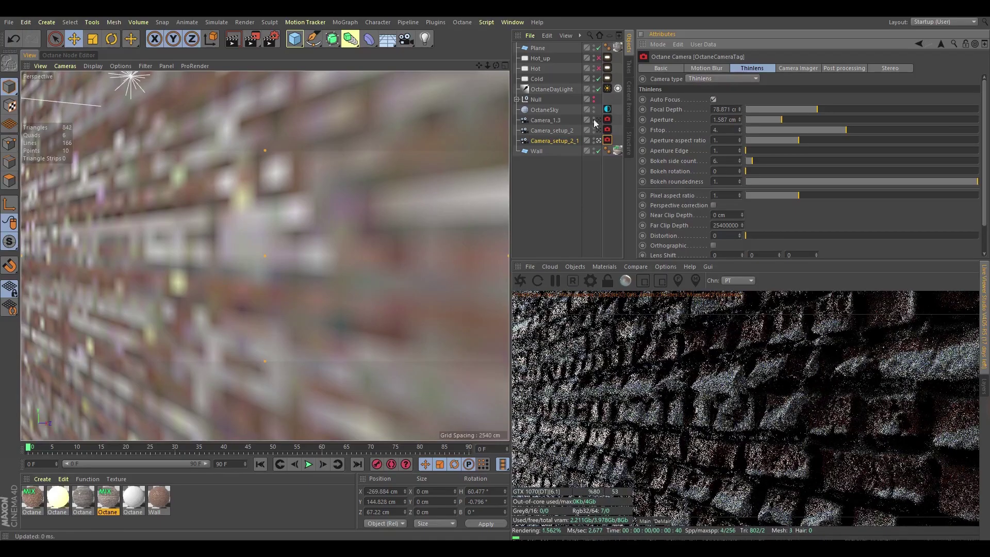
{"action": "middle_click_drag", "start_coordinate": [447, 247], "coordinate": [351, 203], "text": "alt"}
{"action": "right_click_drag", "start_coordinate": [351, 203], "coordinate": [388, 205], "text": "alt"}
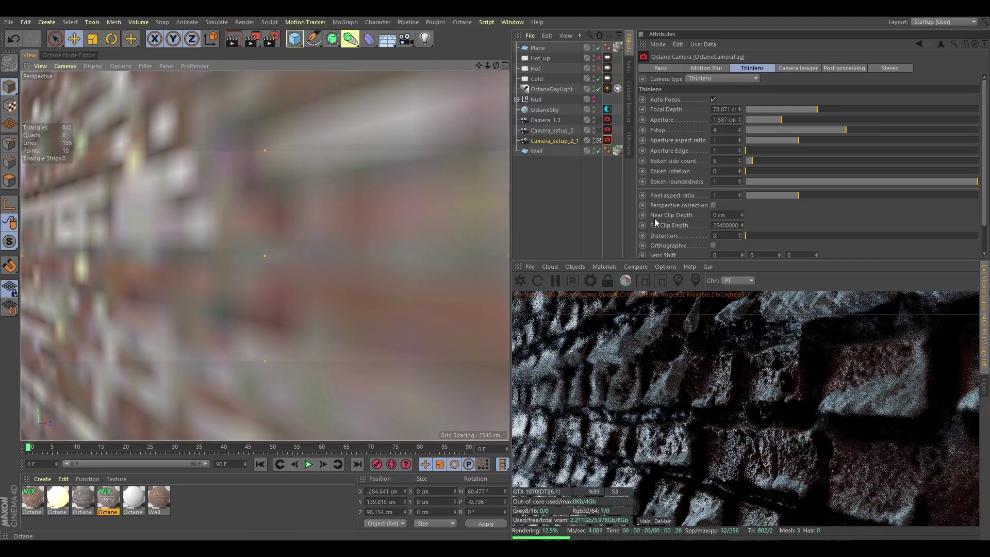
- Pick focus on the far bricks in the render, disable Auto Focus and pick focus on the near bricks instead
{"action": "left_click", "coordinate": [678, 280]}
{"action": "left_click", "coordinate": [576, 396]}
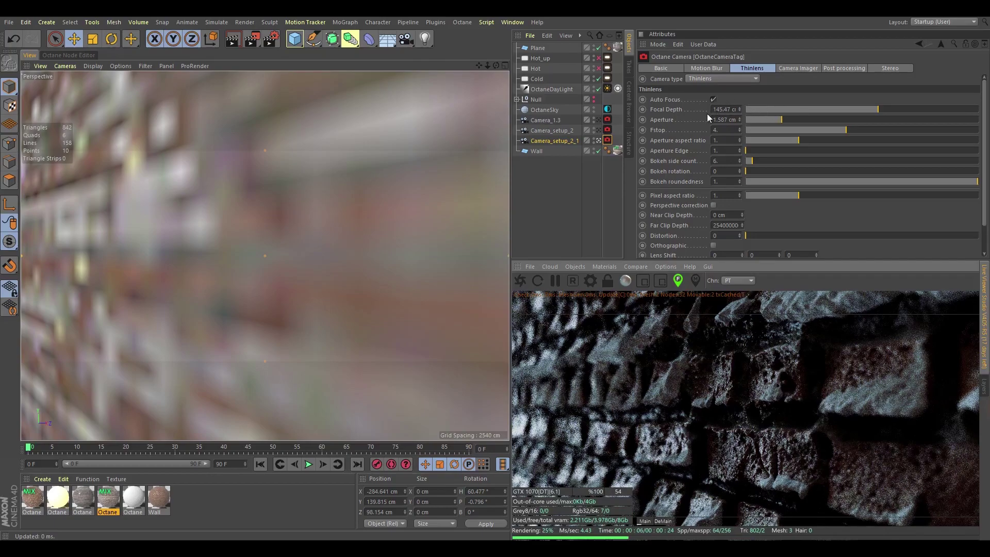
{"action": "left_click", "coordinate": [712, 99]}
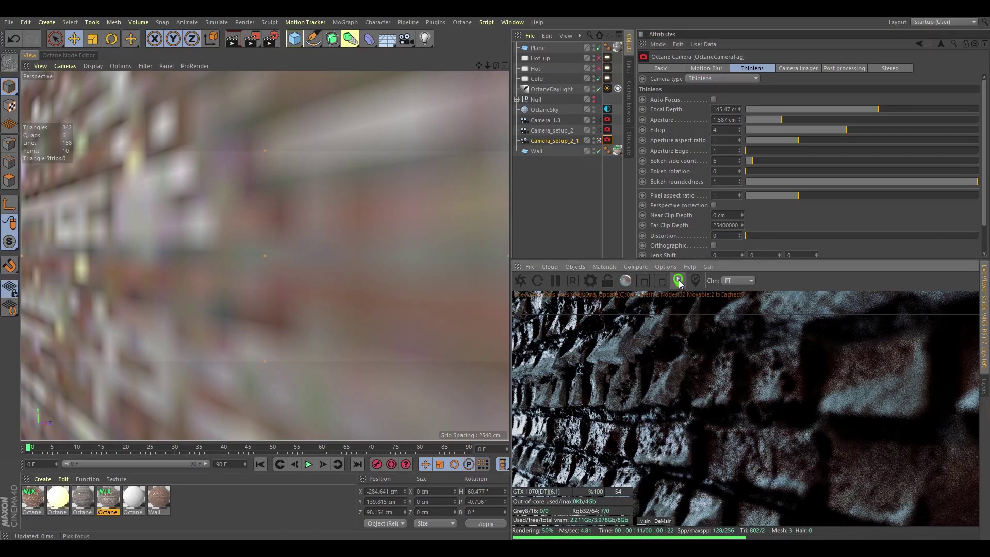
{"action": "left_click", "coordinate": [867, 447]}
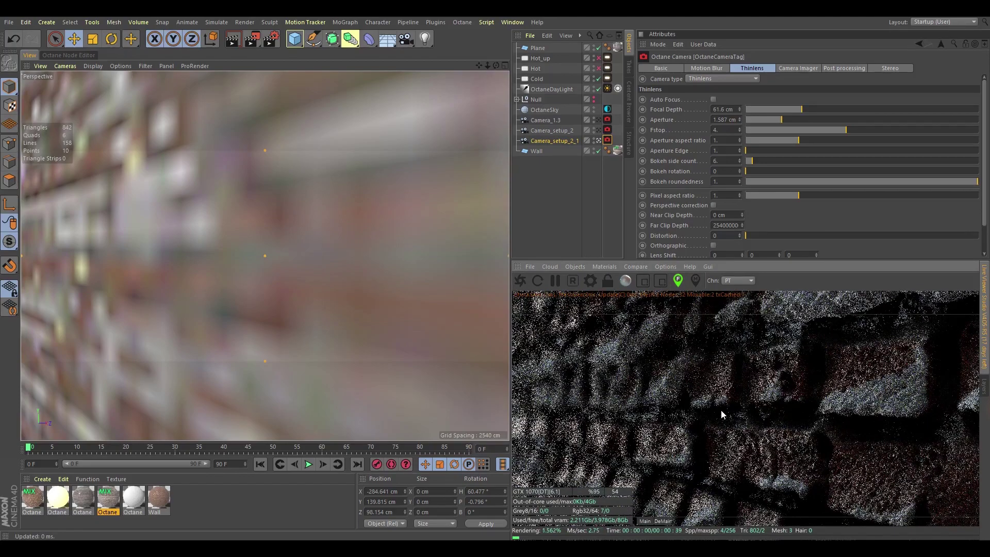
{"action": "left_click", "coordinate": [676, 282]}
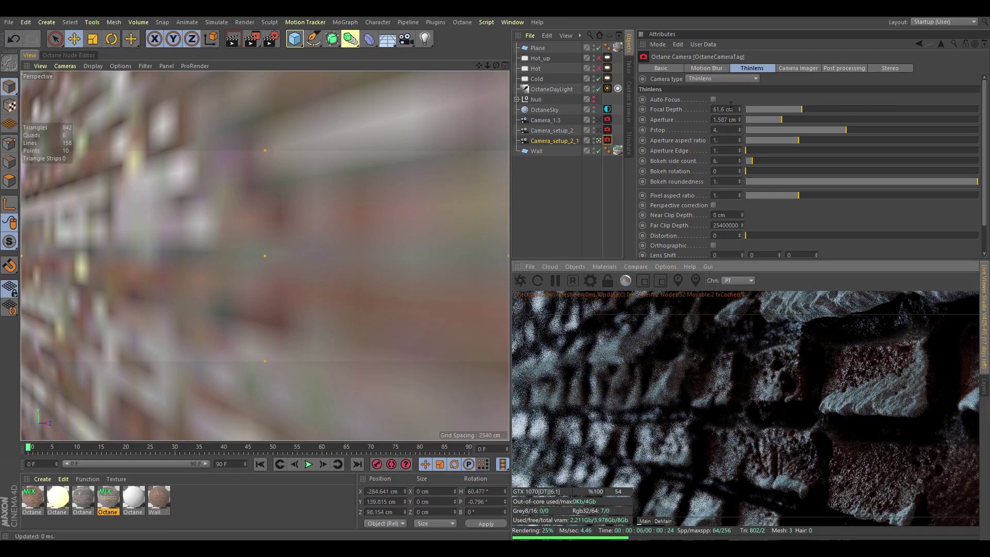
- Set the Focal Depth to about 75 cm and demonstrate adding and removing a keyframe on it
{"action": "left_click_drag", "start_coordinate": [803, 107], "coordinate": [815, 107]}
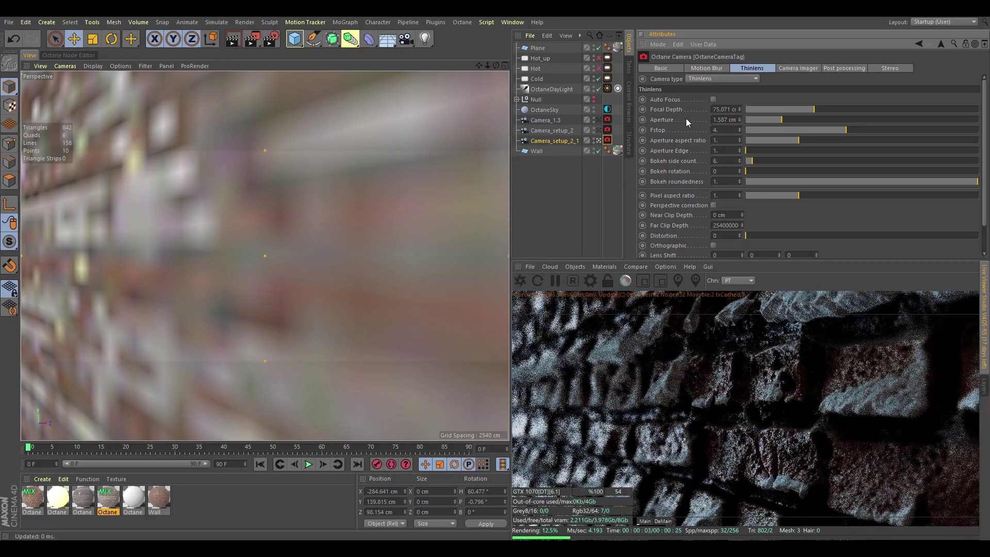
{"action": "left_click", "coordinate": [642, 109], "text": "ctrl"}
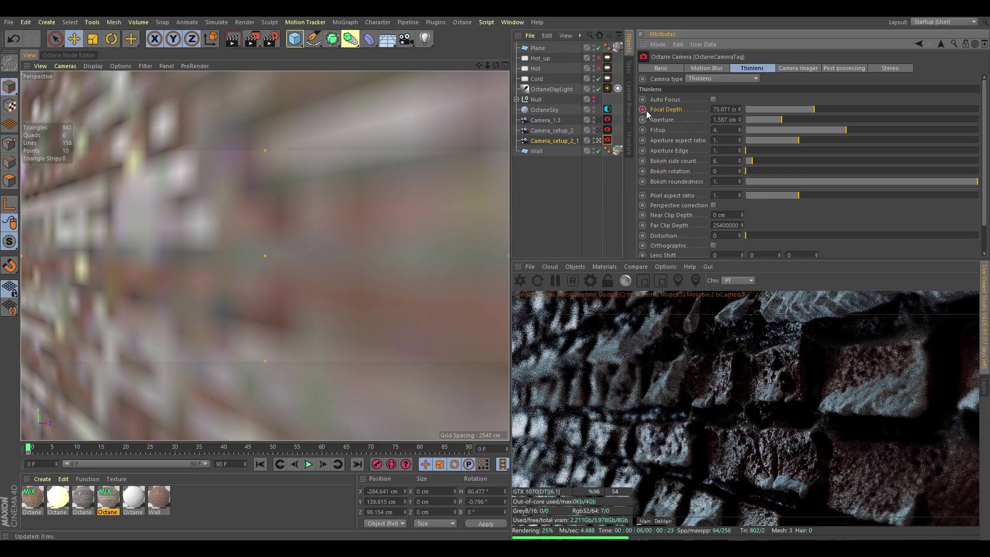
{"action": "left_click", "coordinate": [643, 110], "text": "ctrl"}
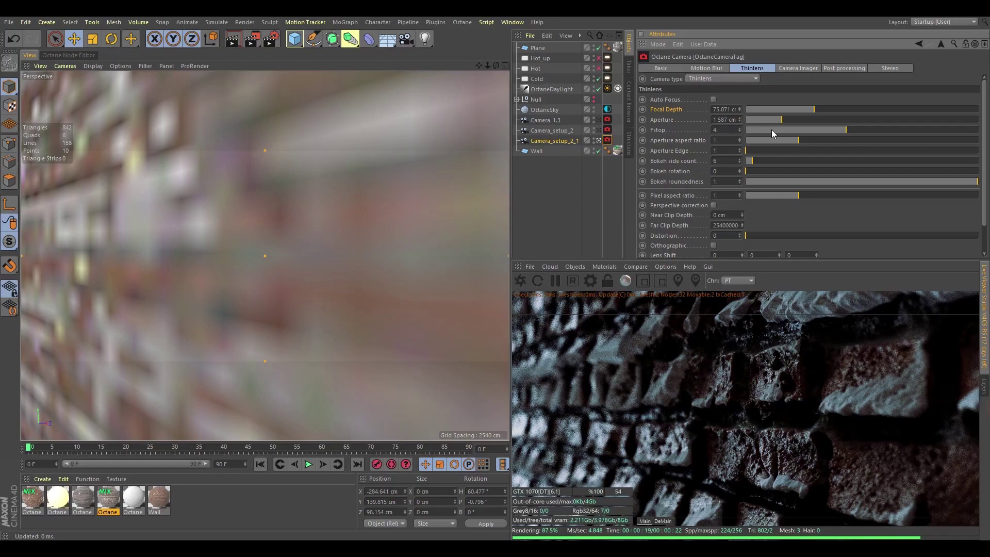
- Compare the depth of field at several Aperture and Fstop values, including an Aperture of 0, and set the Aperture to about 2.235 cm
{"action": "left_click_drag", "start_coordinate": [781, 120], "coordinate": [830, 118]}
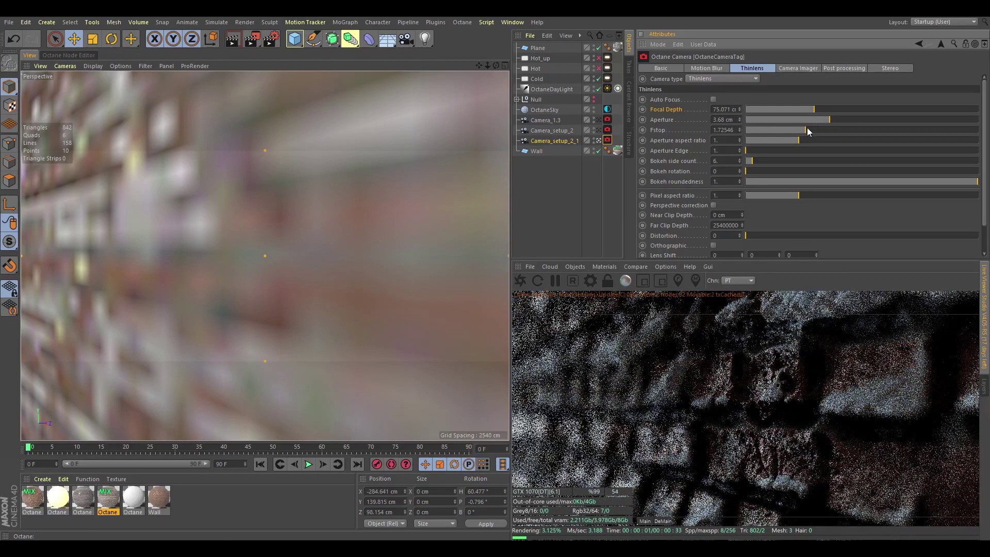
{"action": "left_click_drag", "start_coordinate": [806, 129], "coordinate": [769, 128]}
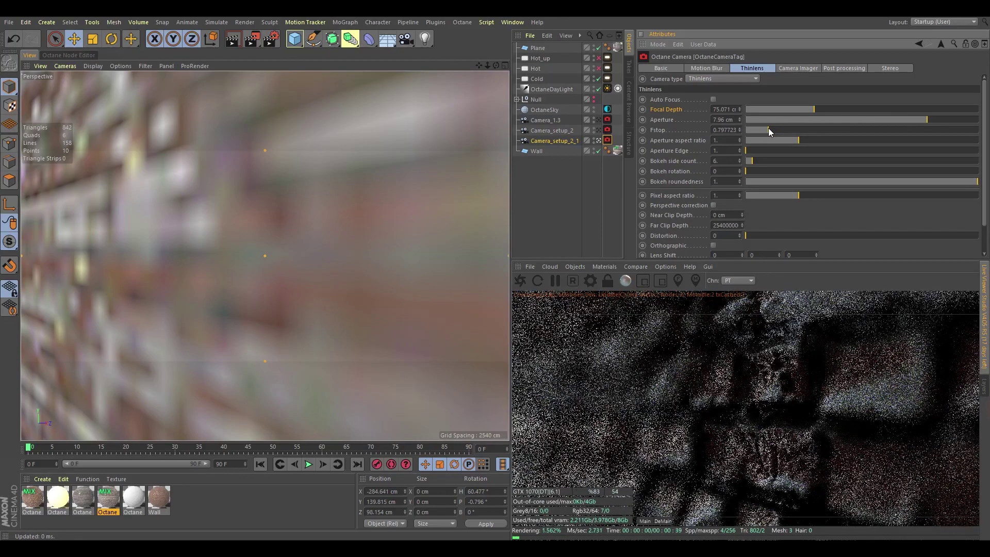
{"action": "left_click_drag", "start_coordinate": [768, 128], "coordinate": [837, 131]}
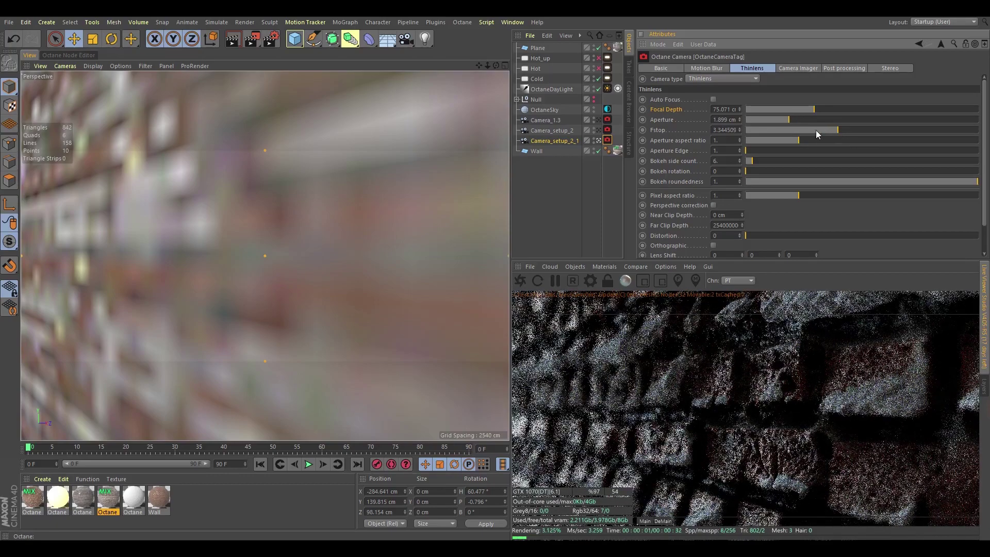
{"action": "left_click", "coordinate": [726, 119]}
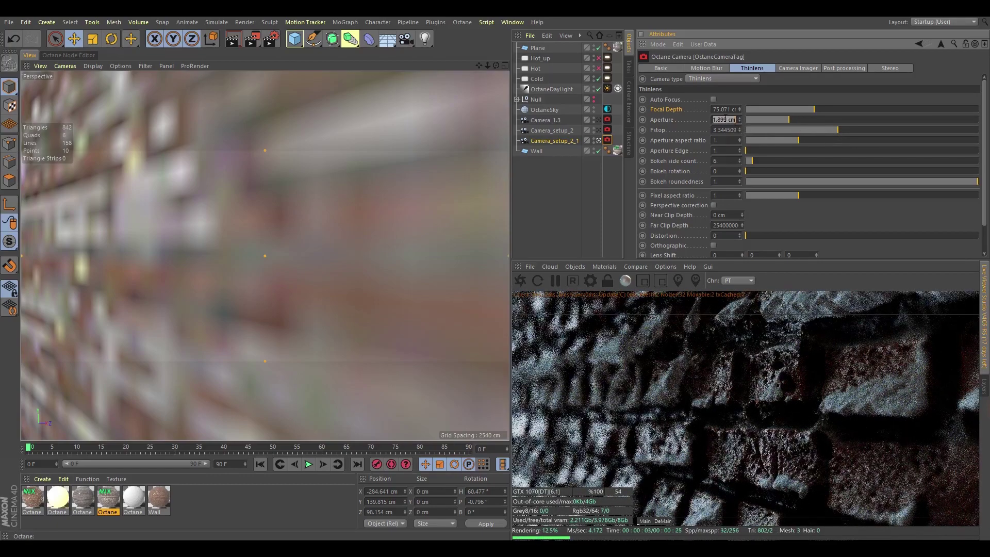
{"action": "type", "text": "0"}
{"action": "key", "text": "Return"}
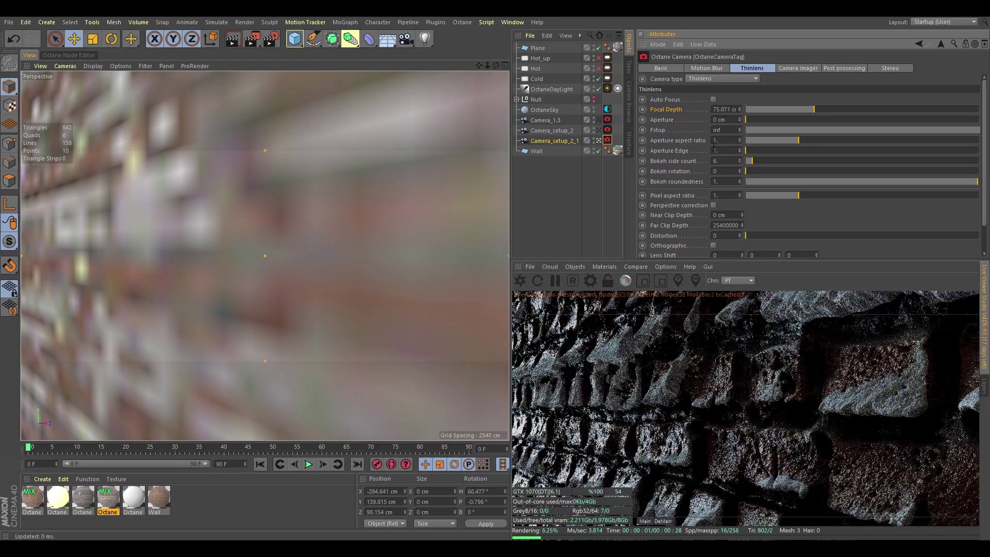
{"action": "left_click", "coordinate": [796, 120]}
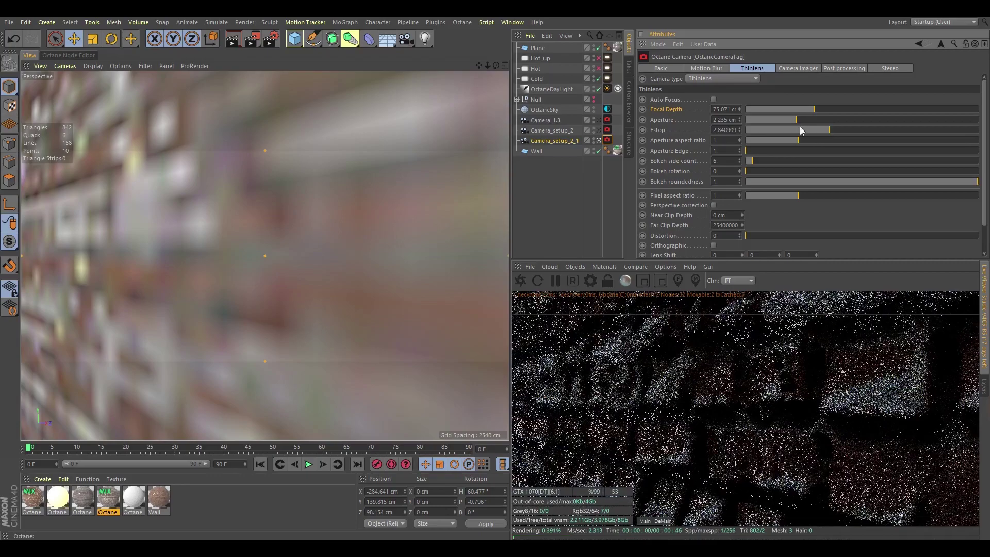
- Try an Aperture aspect ratio of about 4.5 on the brick wall render and set it back to 1
{"action": "left_click_drag", "start_coordinate": [802, 143], "coordinate": [856, 140]}
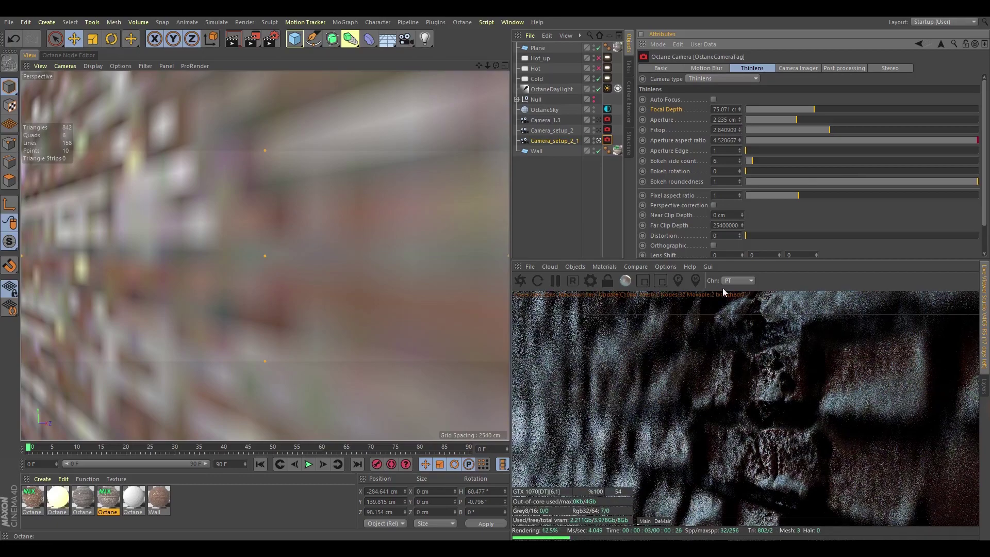
{"action": "left_click_drag", "start_coordinate": [736, 142], "coordinate": [642, 148]}
{"action": "type", "text": "1"}
{"action": "key", "text": "Return"}
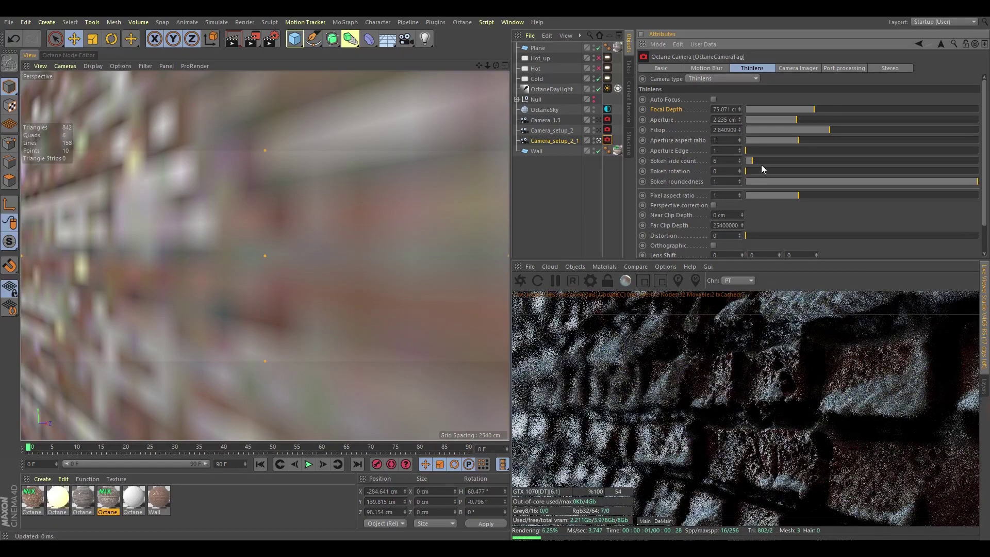
- Set the Aperture Edge to 3 and the Bokeh side count to 6, and go over the Bokeh rotation and Bokeh roundedness values
{"action": "left_click_drag", "start_coordinate": [730, 151], "coordinate": [695, 152]}
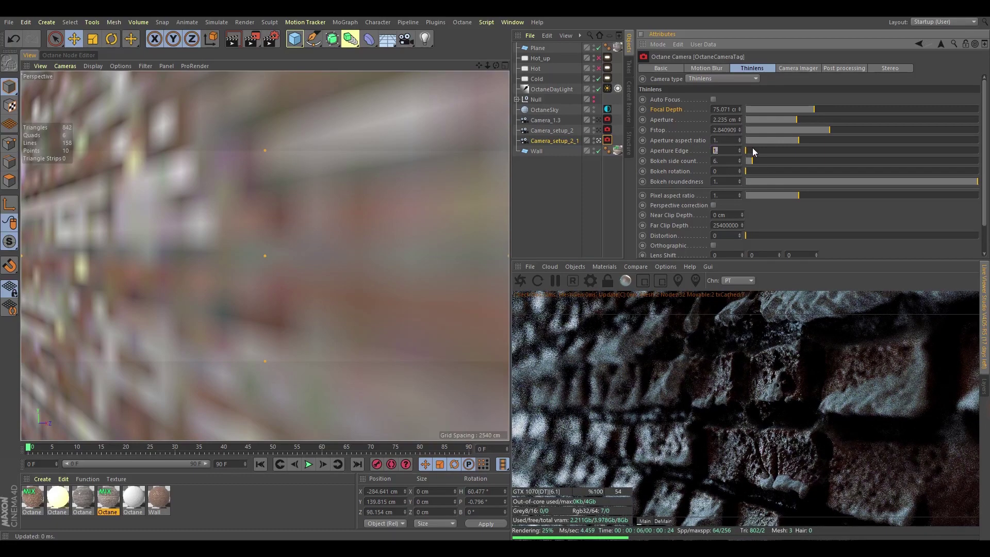
{"action": "type", "text": "3"}
{"action": "key", "text": "Return"}
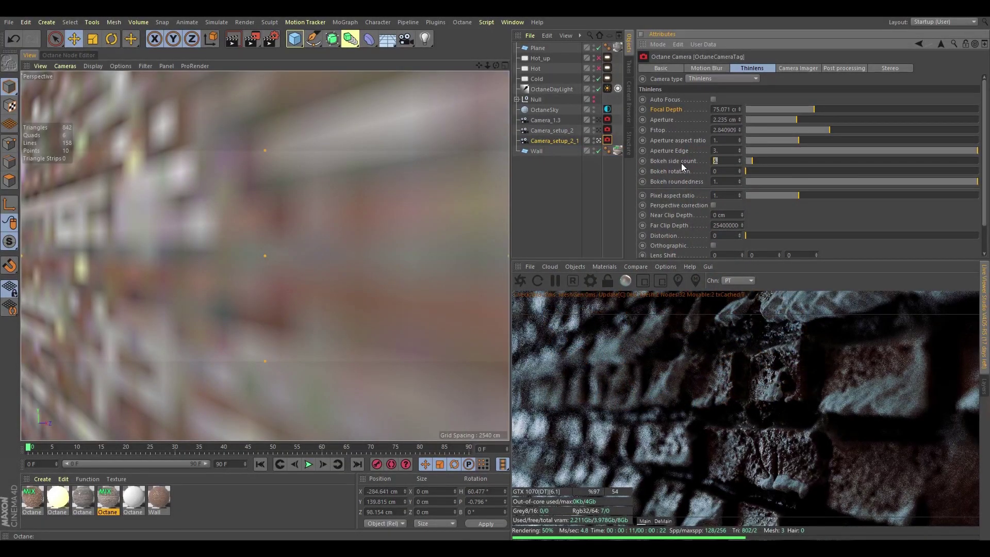
{"action": "type", "text": "6"}
{"action": "left_click", "coordinate": [723, 172]}
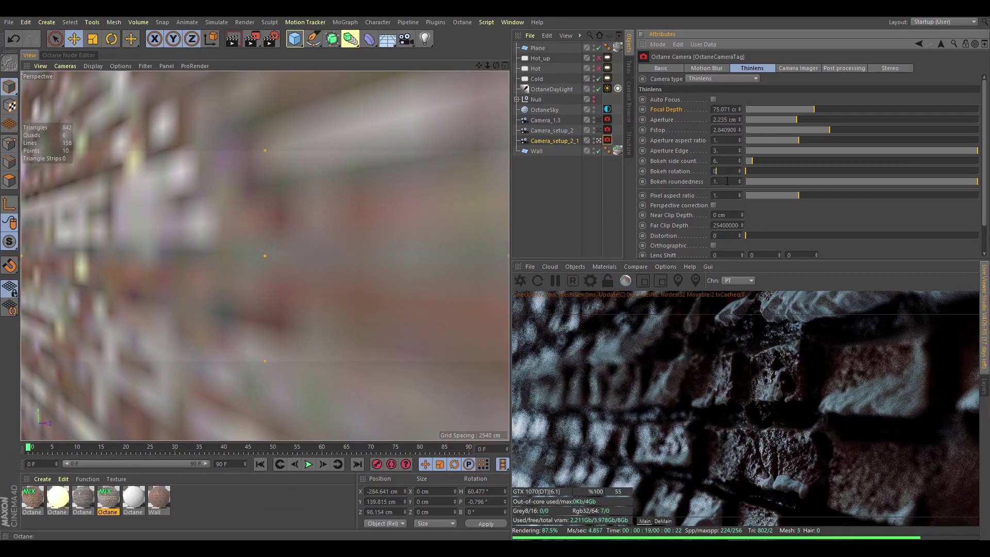
{"action": "left_click", "coordinate": [736, 182]}
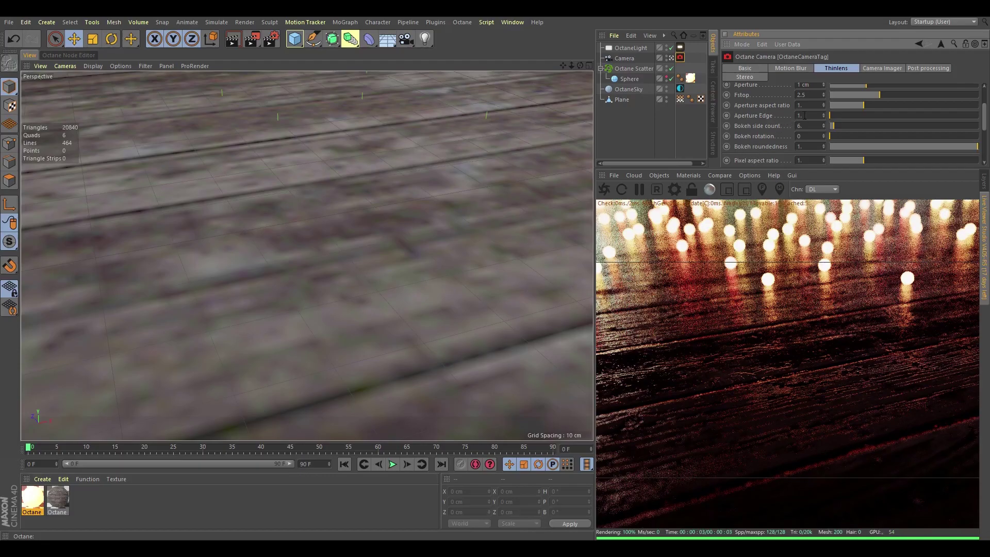
- In the bokeh lights scene, set the camera's Aperture Edge to about 2.69, Bokeh side count to 5 and Bokeh roundedness to 0.5
{"action": "left_click_drag", "start_coordinate": [831, 116], "coordinate": [955, 112]}
{"action": "left_click_drag", "start_coordinate": [810, 126], "coordinate": [776, 133]}
{"action": "key", "text": "Return"}
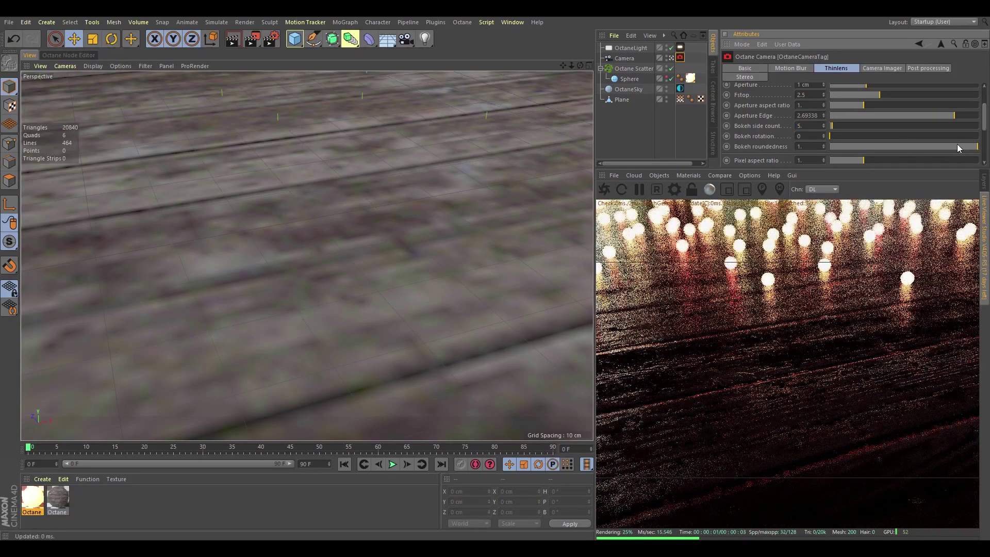
{"action": "double_click", "coordinate": [807, 148]}
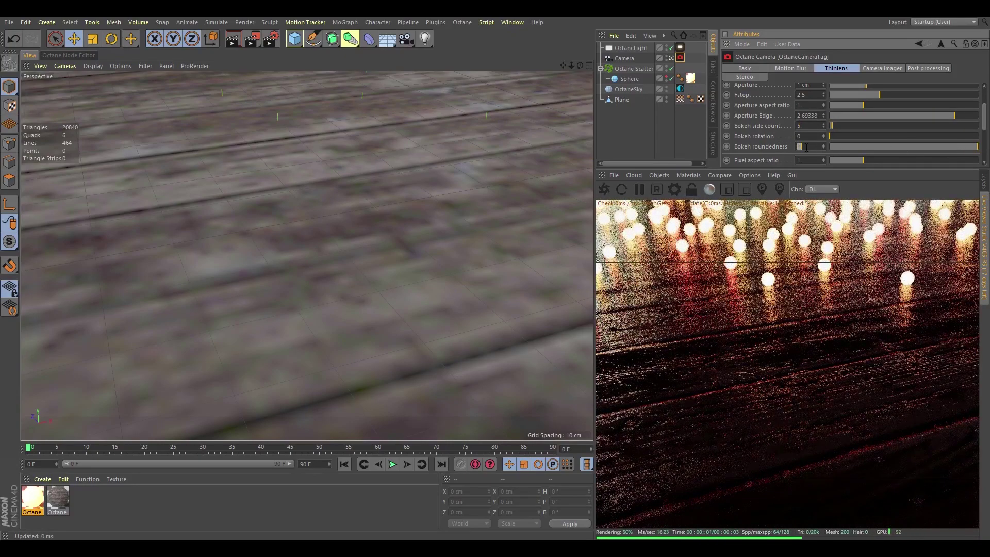
{"action": "type", "text": "0.5"}
{"action": "key", "text": "Return"}
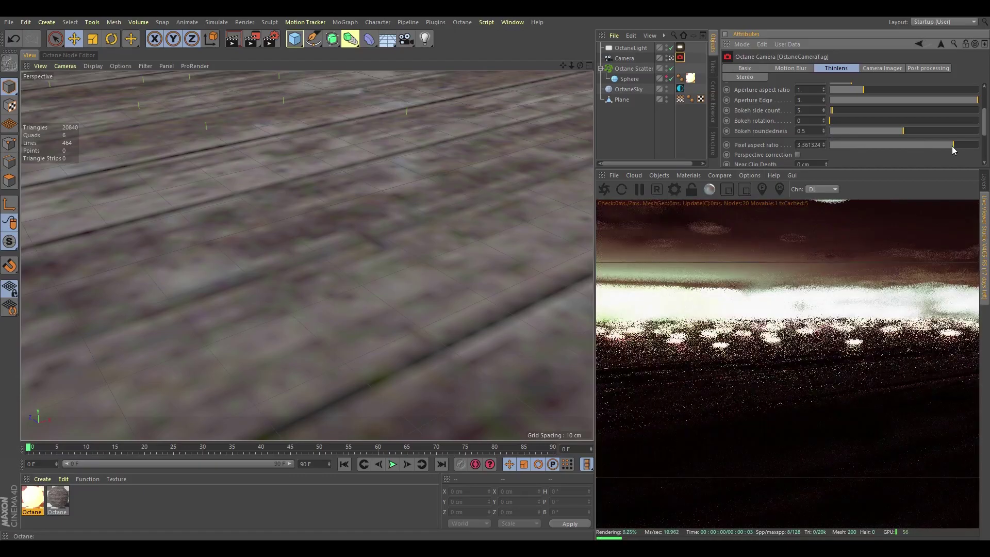
- Set the Pixel aspect ratio in the Camera's Octane tag back to 1
{"action": "left_click_drag", "start_coordinate": [953, 146], "coordinate": [864, 145]}
{"action": "type", "text": "1"}
{"action": "key", "text": "Return"}
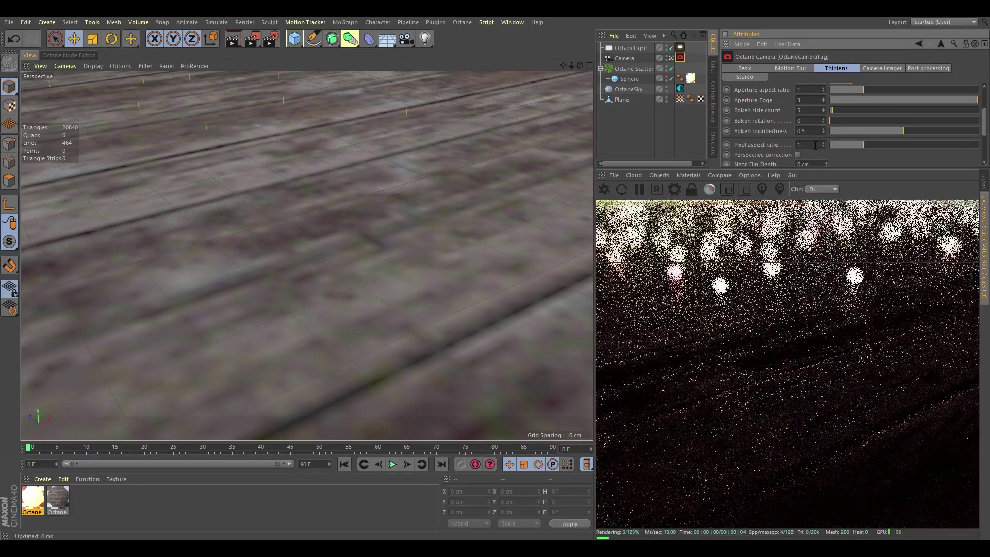
- Compare the bokeh lights render with Perspective correction on and off through an A/B comparison, leaving the option off
{"action": "left_click", "coordinate": [797, 155]}
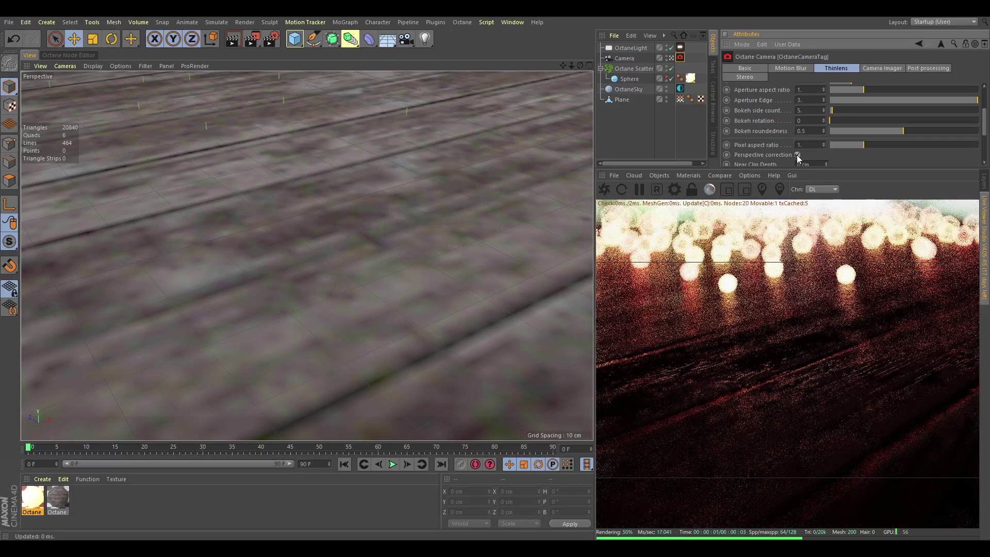
{"action": "left_click", "coordinate": [749, 175]}
{"action": "key", "text": "Escape"}
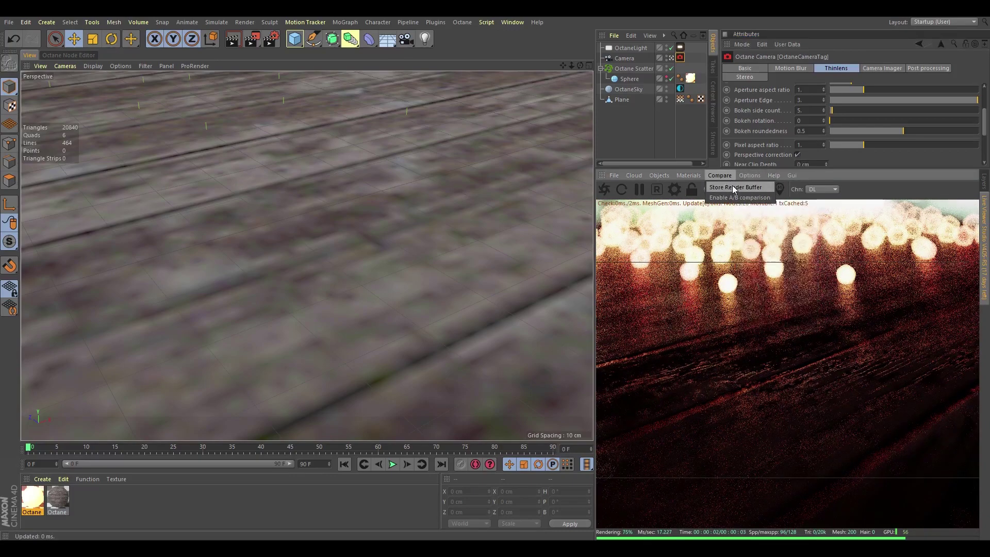
{"action": "left_click", "coordinate": [797, 154]}
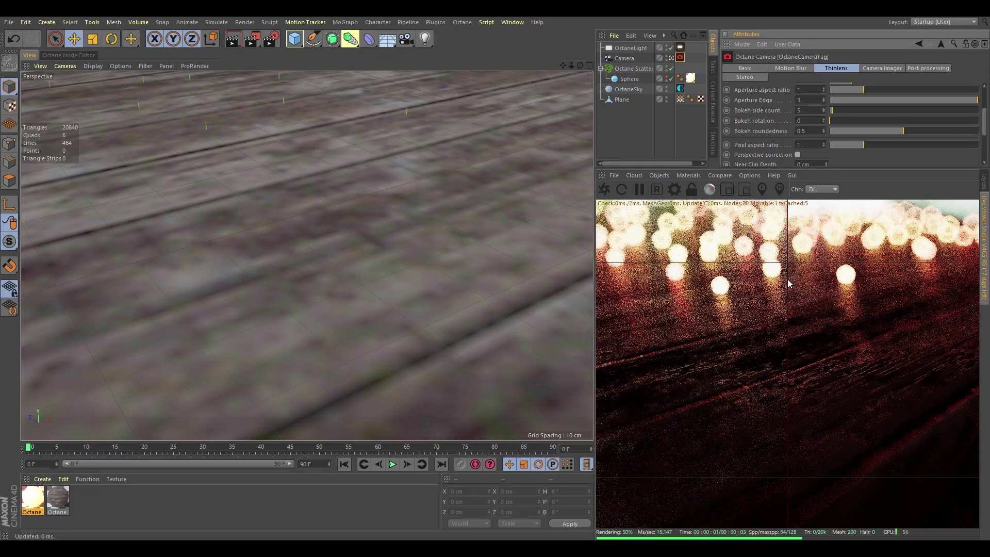
{"action": "left_click_drag", "start_coordinate": [787, 279], "coordinate": [724, 299]}
{"action": "left_click", "coordinate": [752, 176]}
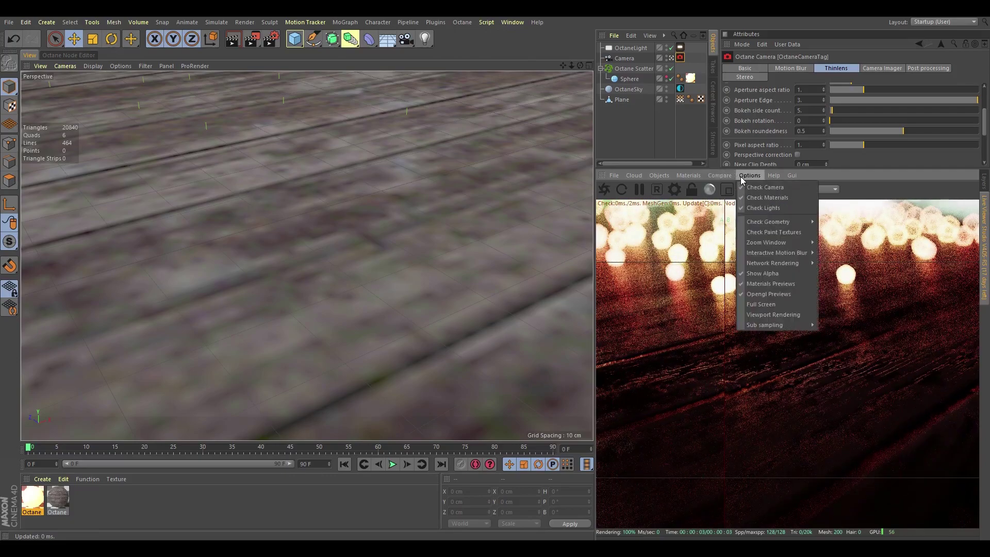
{"action": "mouse_move", "coordinate": [728, 177]}
{"action": "left_click", "coordinate": [729, 197]}
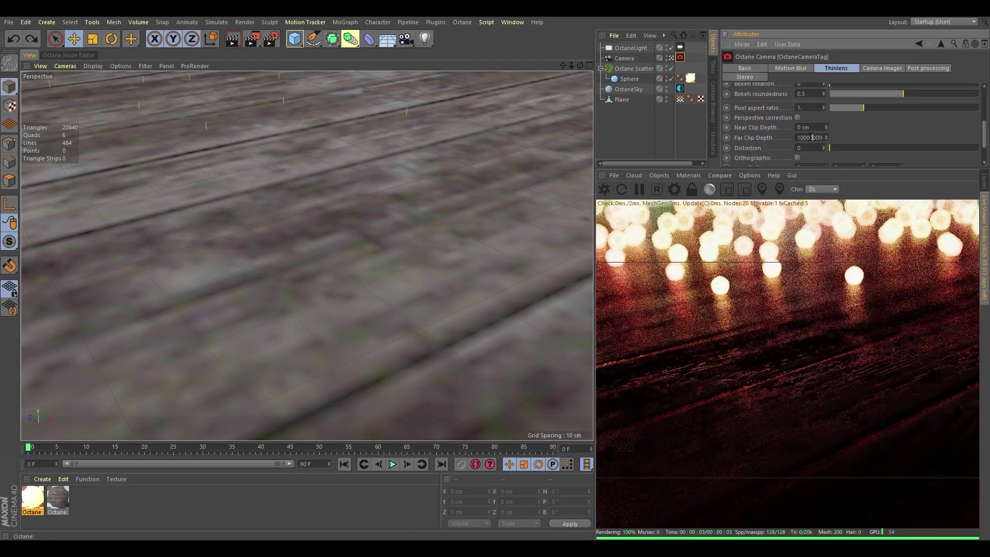
- Try a Far Clip Depth of 100 cm in the Octane camera tag, and raise it to 15000 cm
{"action": "left_click_drag", "start_coordinate": [815, 137], "coordinate": [849, 132]}
{"action": "left_click", "coordinate": [851, 125]}
{"action": "double_click", "coordinate": [806, 136]}
{"action": "left_click", "coordinate": [855, 139]}
{"action": "double_click", "coordinate": [811, 137]}
{"action": "type", "text": "100"}
{"action": "key", "text": "Return"}
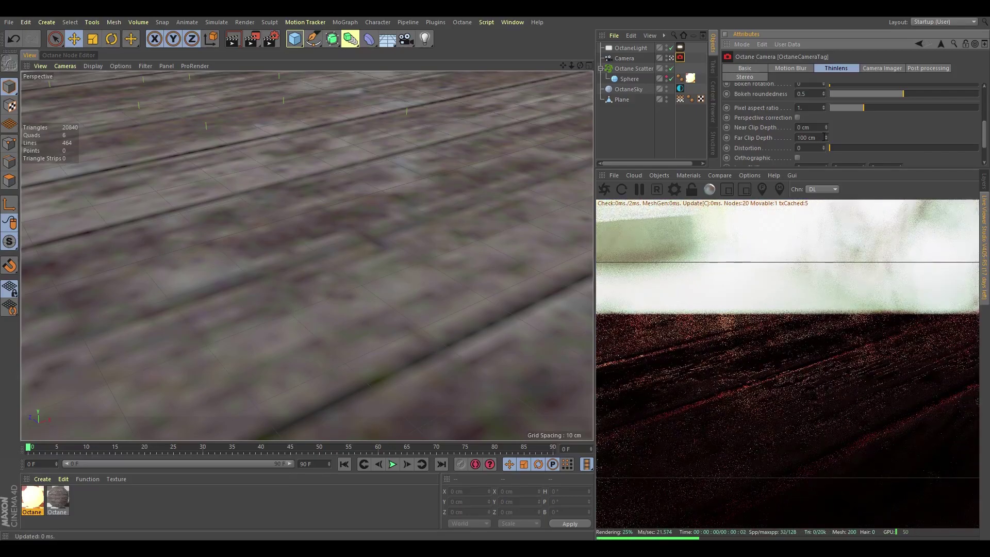
{"action": "left_click_drag", "start_coordinate": [827, 138], "coordinate": [826, 108]}
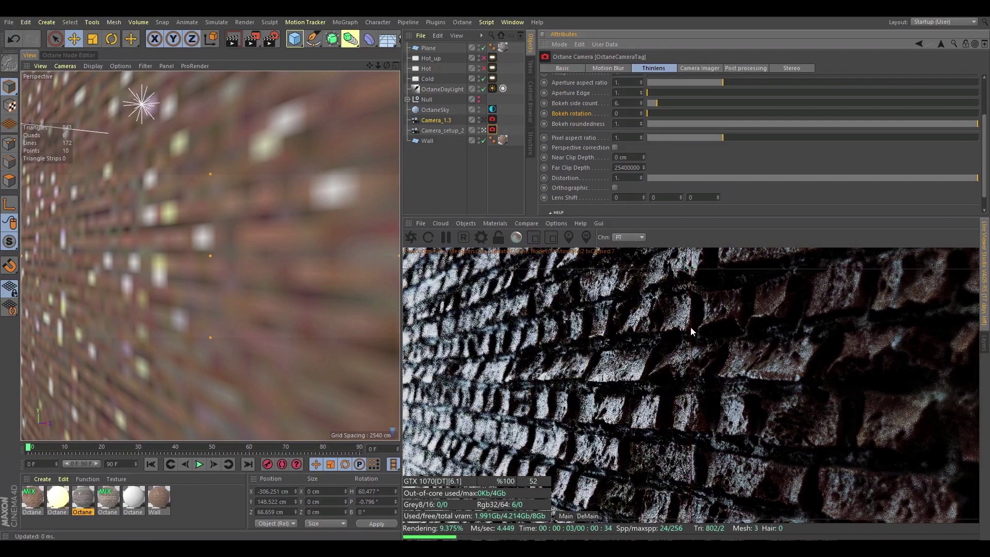
- Compare the brick wall render across the A/B divider with the camera's Distortion at 1
{"action": "left_click_drag", "start_coordinate": [691, 334], "coordinate": [943, 367]}
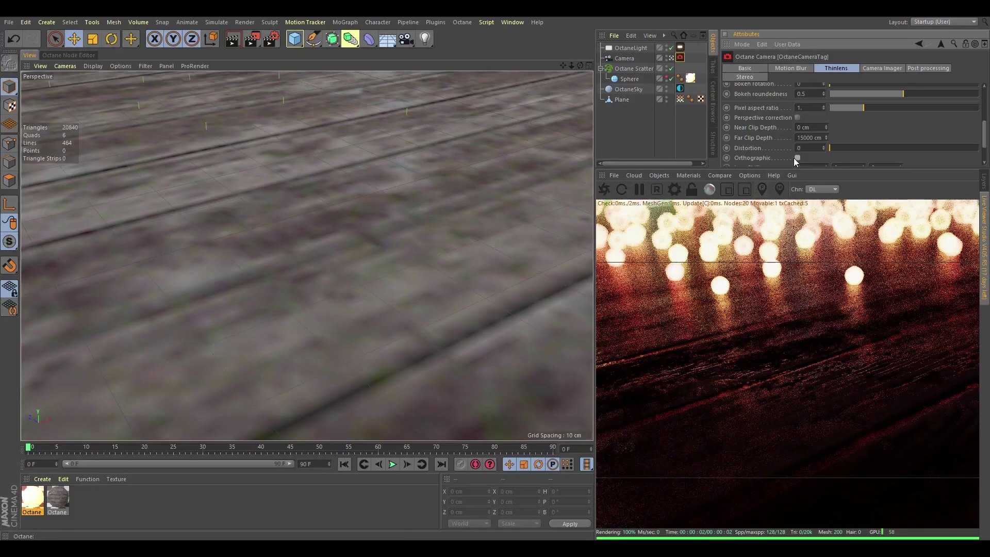
- Try the Orthographic option on the bokeh lights scene, turn it off and set the second Lens Shift value to 0.06
{"action": "left_click", "coordinate": [797, 159]}
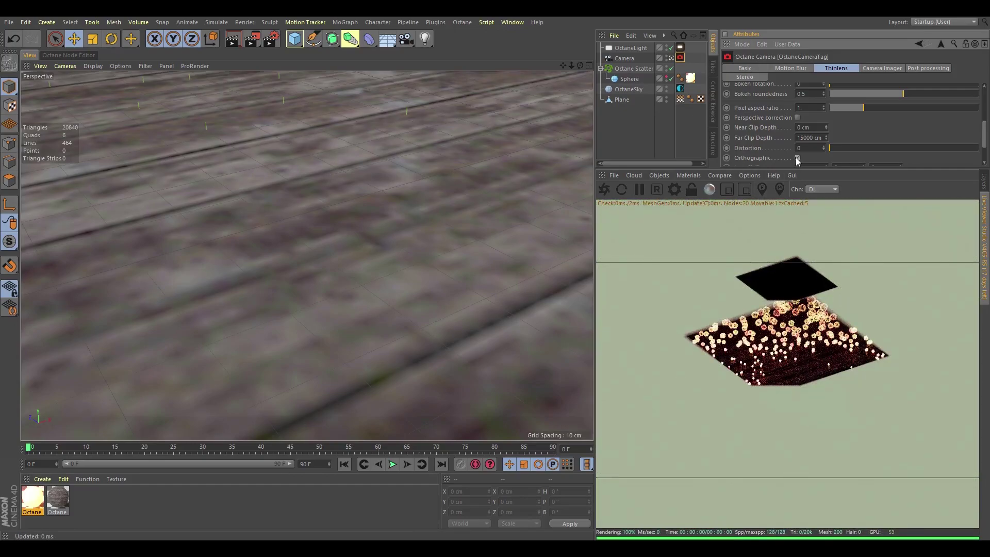
{"action": "left_click", "coordinate": [797, 159]}
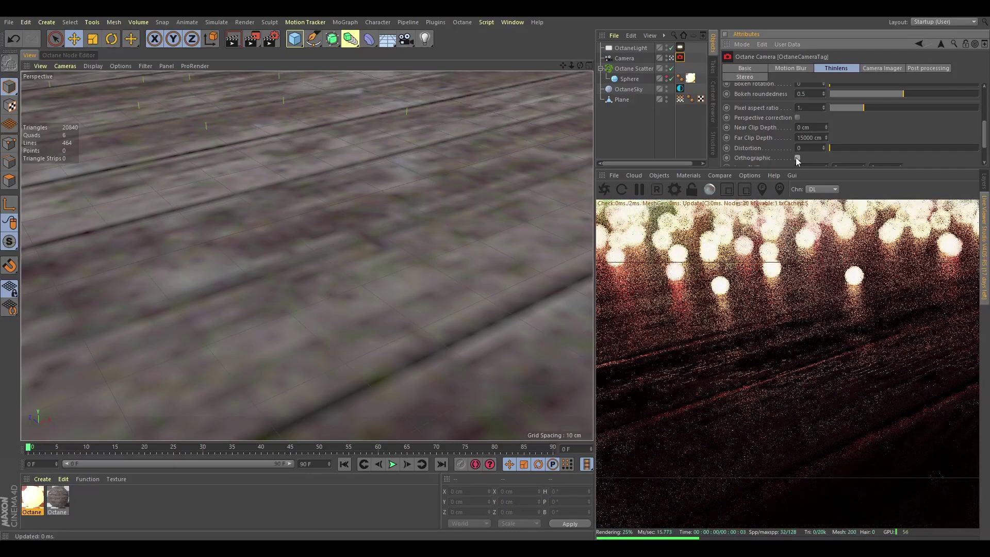
{"action": "left_click", "coordinate": [798, 158]}
{"action": "mouse_move", "coordinate": [864, 141]}
{"action": "left_mouse_down"}
{"action": "mouse_move", "coordinate": [863, 113]}
{"action": "mouse_move", "coordinate": [862, 155]}
{"action": "left_mouse_up"}
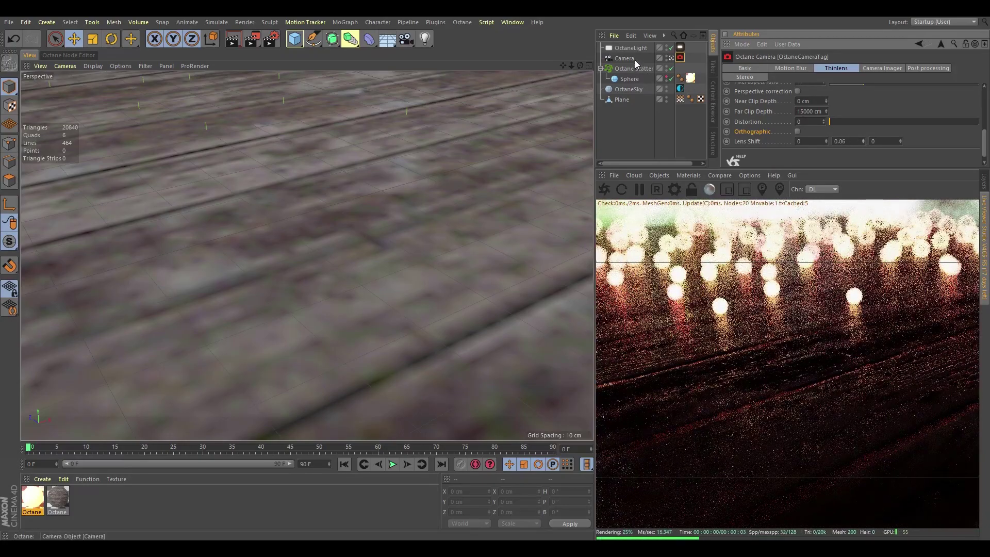
- Try a horizontal film offset on the Camera object and reset Film Offset X to 0%
{"action": "left_click", "coordinate": [634, 60]}
{"action": "left_click", "coordinate": [854, 68]}
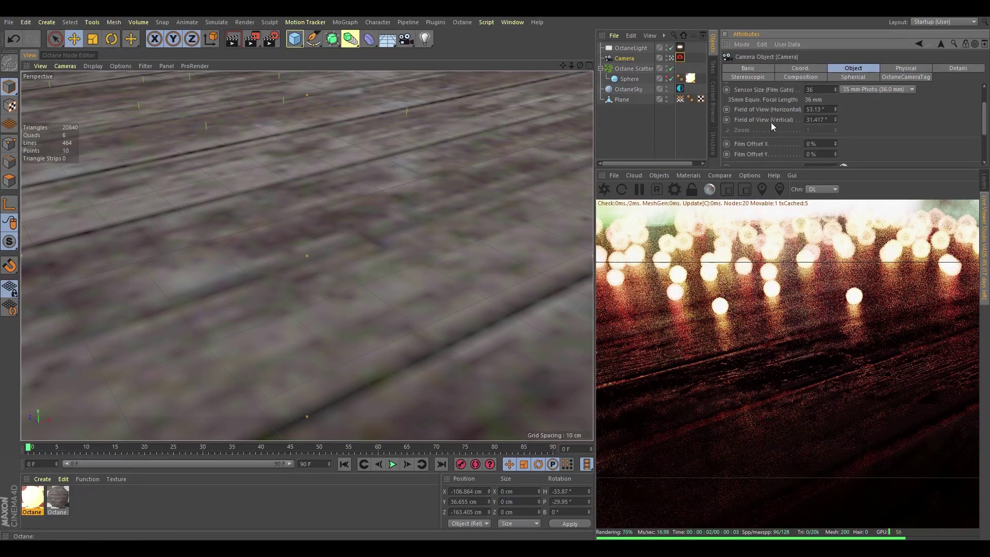
{"action": "left_click_drag", "start_coordinate": [835, 143], "coordinate": [836, 134]}
{"action": "double_click", "coordinate": [821, 145]}
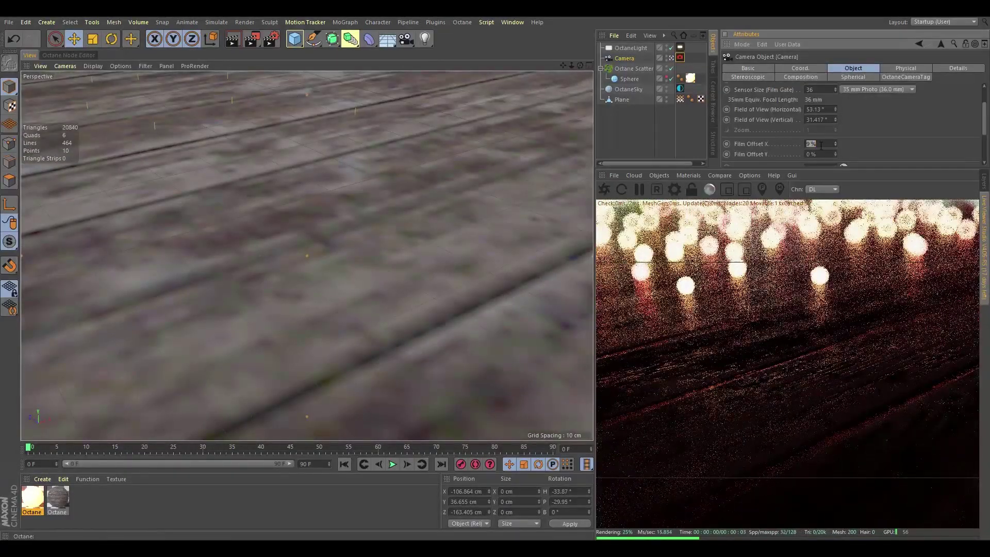
{"action": "type", "text": "0"}
{"action": "key", "text": "Return"}
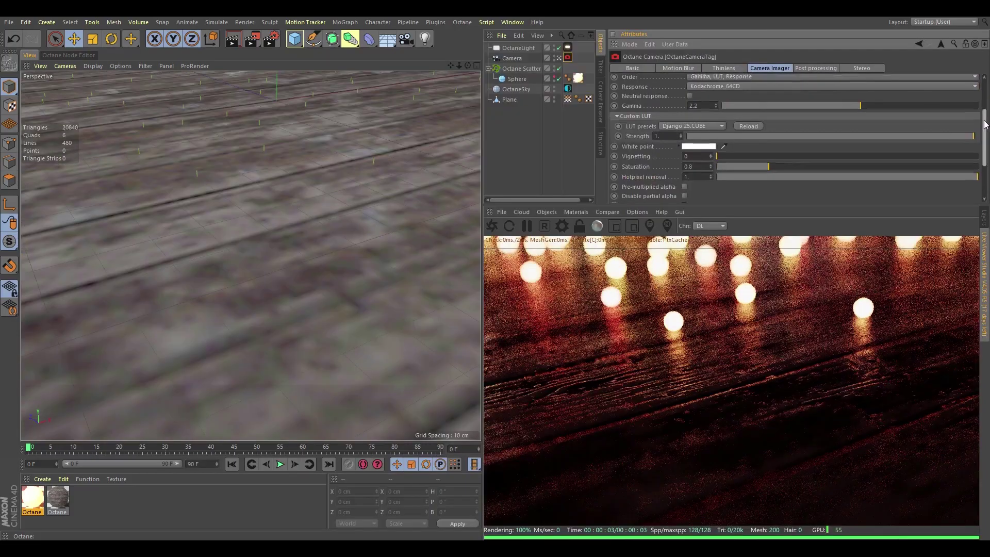
- Enable the Spectral AI denoiser in the Camera Imager settings, and try Denoise volumes before leaving it off
{"action": "scroll", "coordinate": [794, 138], "scroll_direction": "up", "scroll_amount": 2}
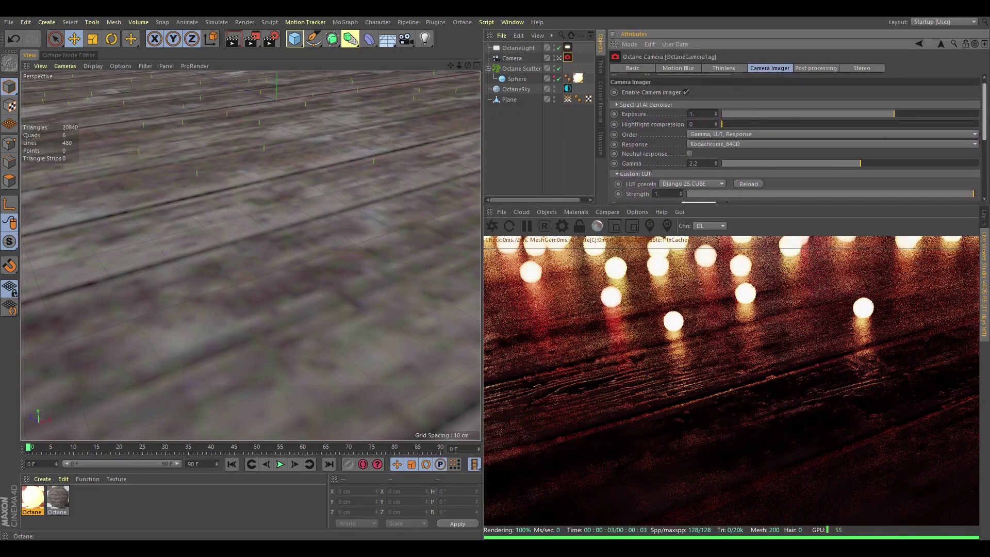
{"action": "left_click", "coordinate": [660, 104]}
{"action": "left_click", "coordinate": [694, 115]}
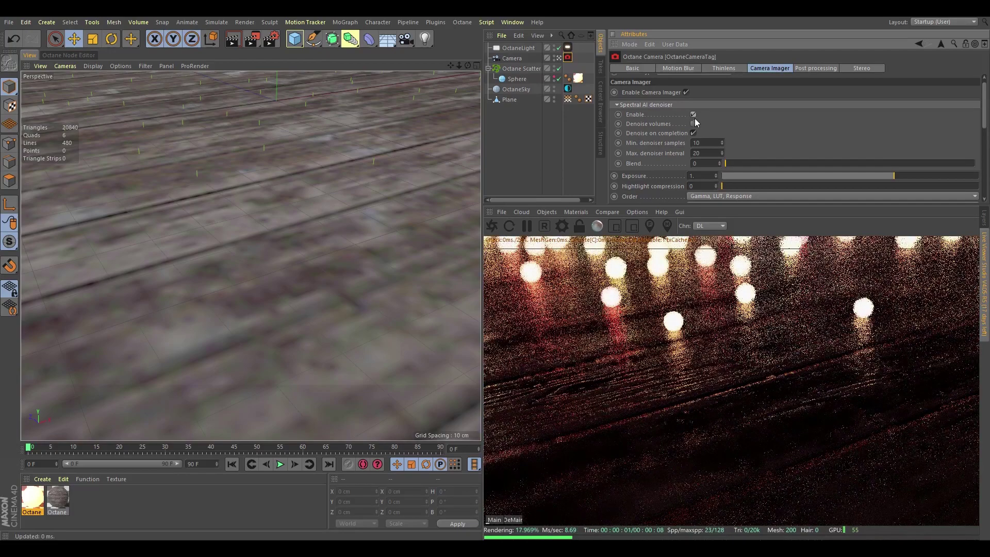
{"action": "left_click", "coordinate": [693, 125]}
{"action": "left_click", "coordinate": [693, 124]}
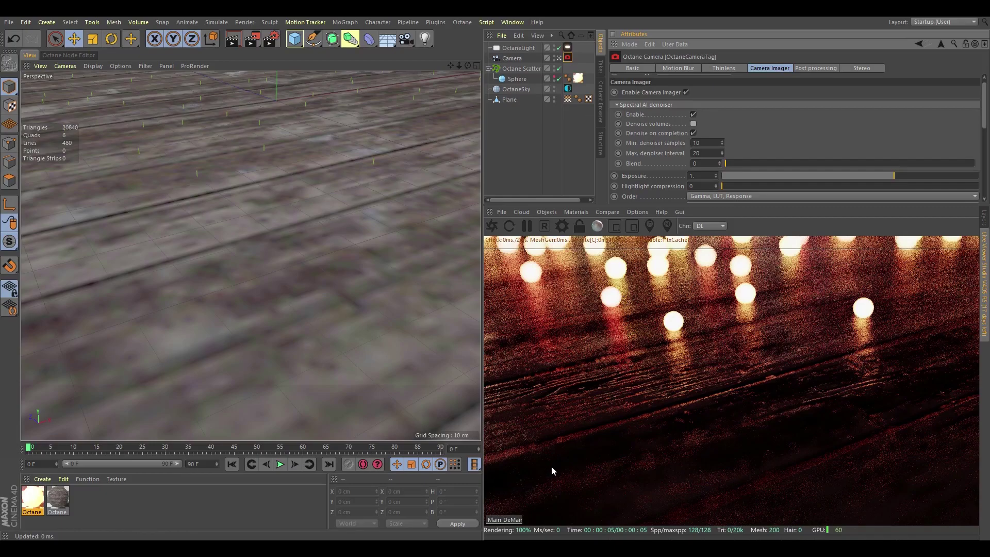
- Compare the denoised and main render passes, and turn Denoise on completion off and back on
{"action": "left_click", "coordinate": [514, 519]}
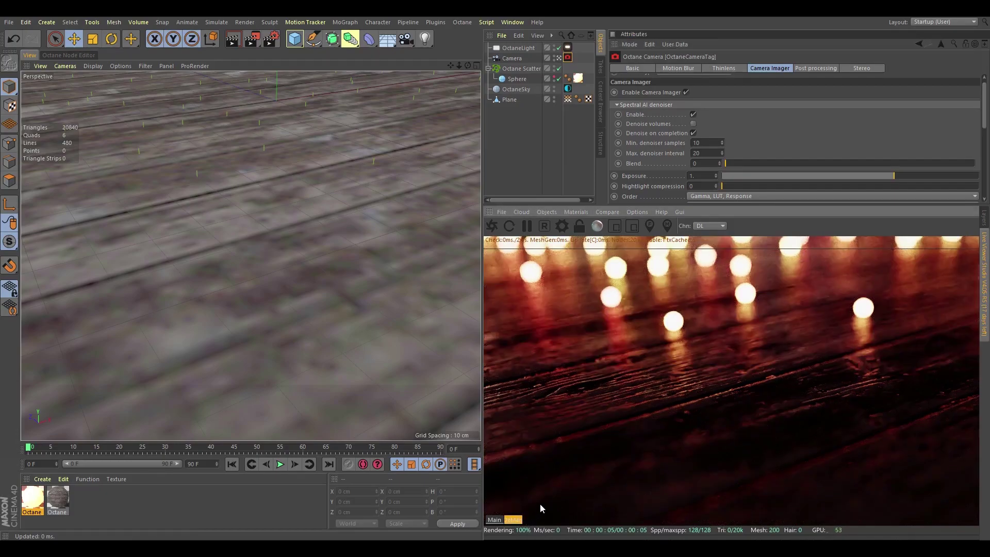
{"action": "left_click", "coordinate": [494, 520]}
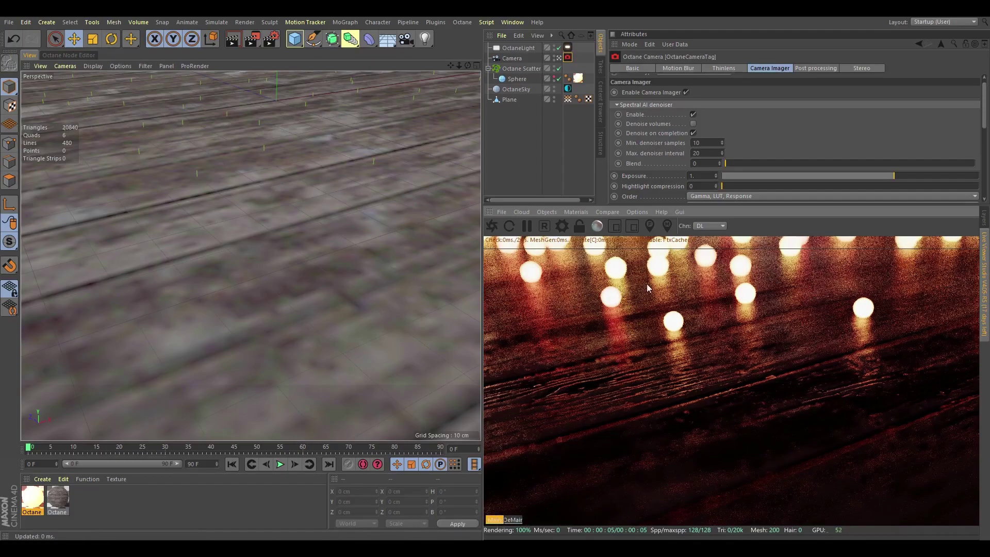
{"action": "left_click", "coordinate": [693, 133]}
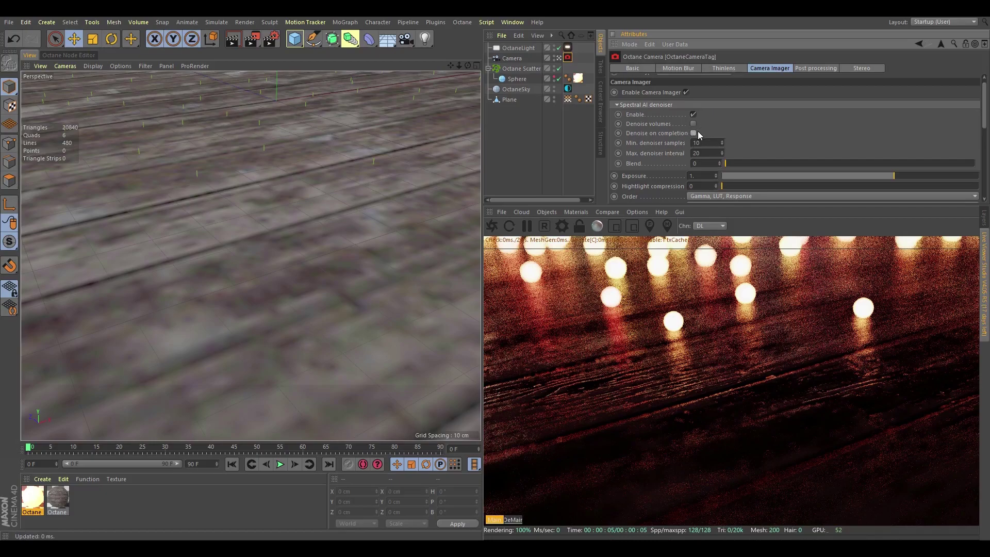
{"action": "left_click", "coordinate": [694, 133]}
- Set the Max. denoiser interval to 1, and compare the denoised and main passes of the render
{"action": "double_click", "coordinate": [701, 142]}
{"action": "left_click", "coordinate": [720, 154]}
{"action": "left_click", "coordinate": [513, 520]}
{"action": "left_click", "coordinate": [500, 521]}
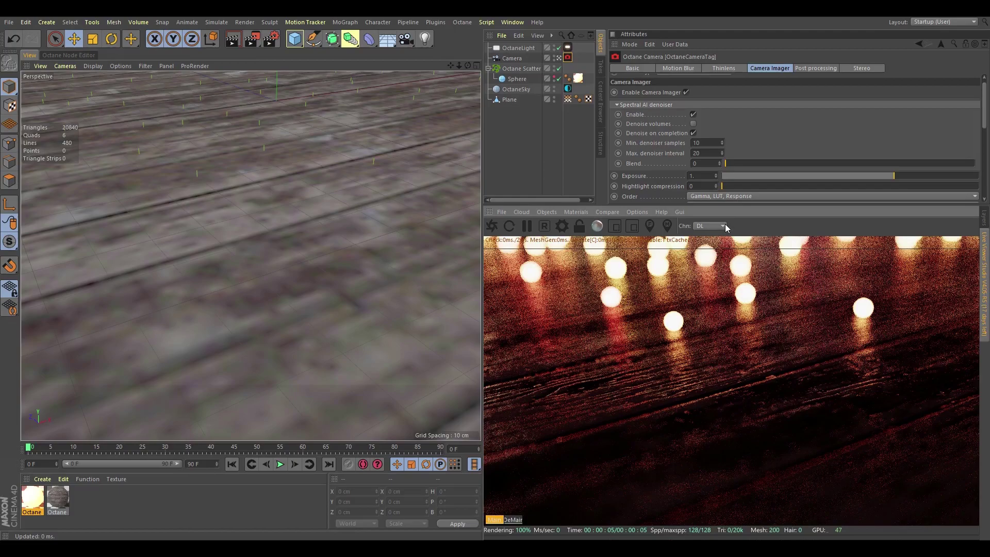
{"action": "left_click_drag", "start_coordinate": [722, 154], "coordinate": [722, 173]}
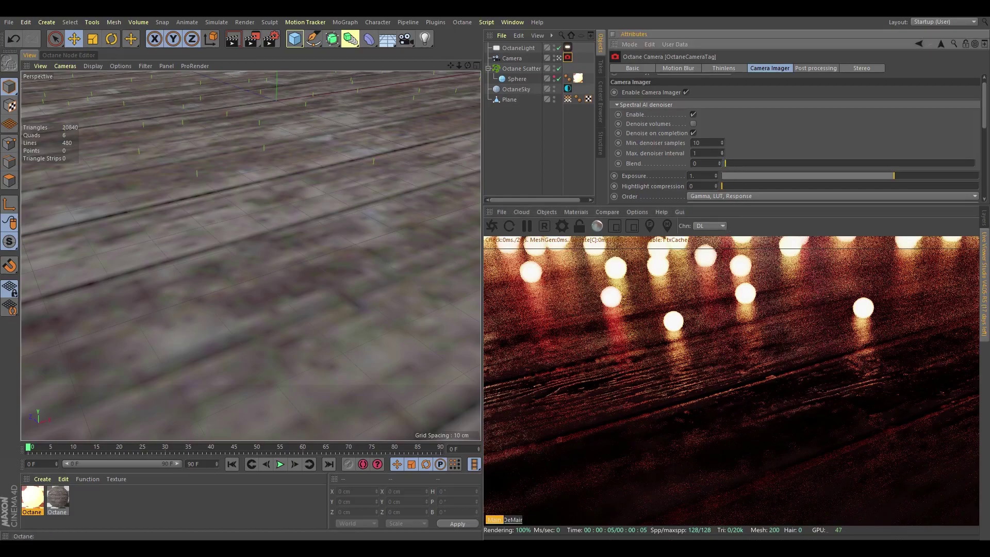
{"action": "left_click", "coordinate": [518, 521]}
{"action": "left_click", "coordinate": [495, 520]}
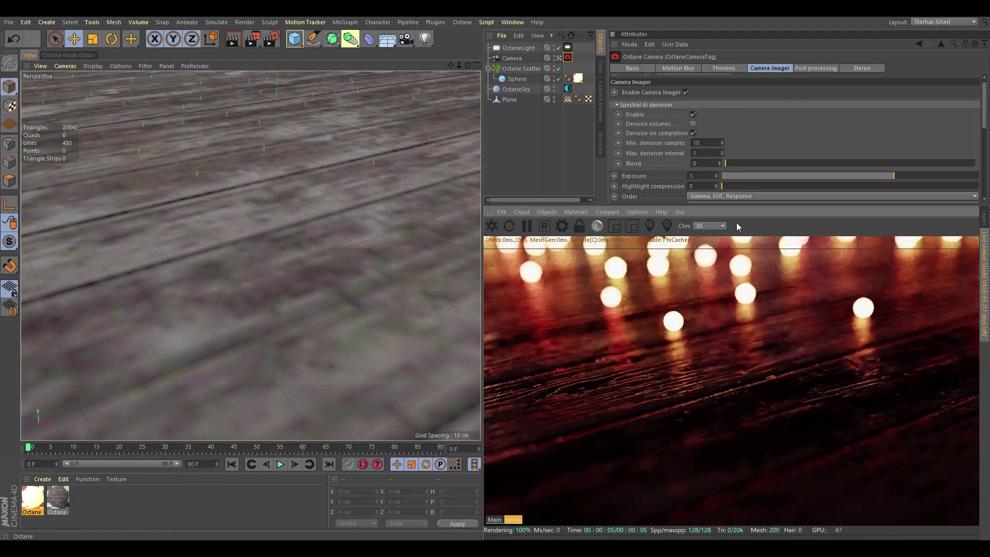
- Raise the Spectral AI denoiser's Blend to about 0.41
{"action": "left_click_drag", "start_coordinate": [729, 164], "coordinate": [788, 163]}
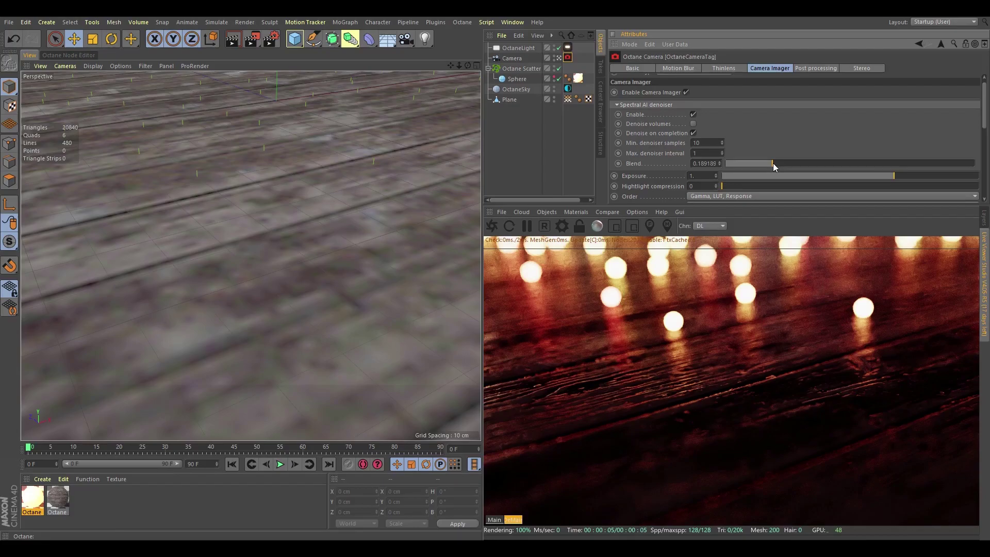
{"action": "left_click_drag", "start_coordinate": [773, 160], "coordinate": [784, 161]}
{"action": "left_click_drag", "start_coordinate": [785, 164], "coordinate": [827, 153]}
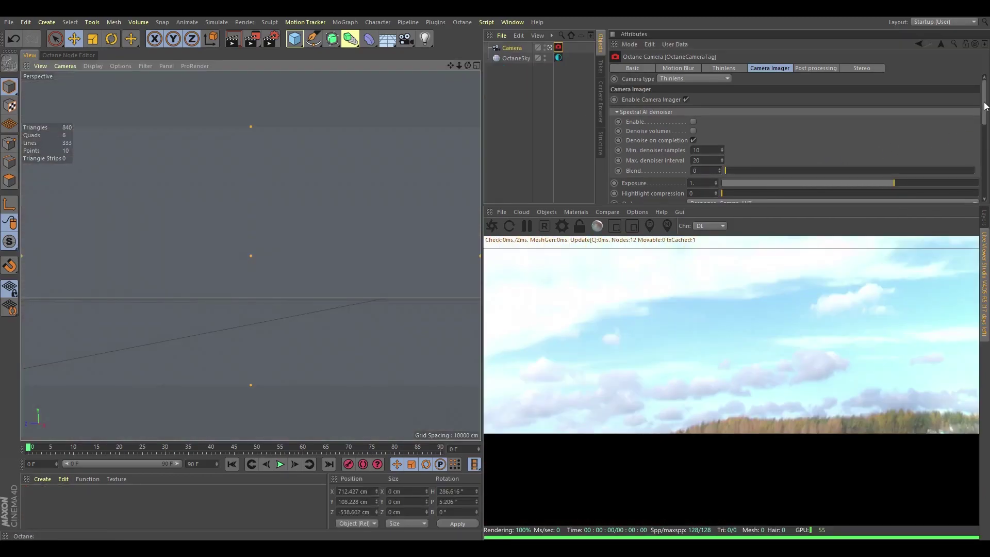
- In the sky scene, go over the Camera Imager's Order options and keep Response, Gamma, LUT
{"action": "left_click_drag", "start_coordinate": [985, 103], "coordinate": [987, 135]}
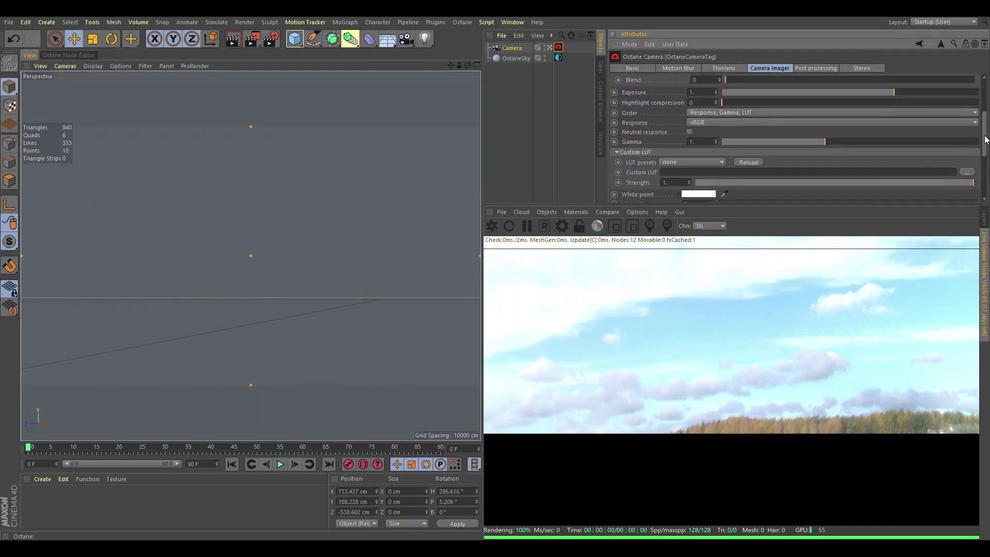
{"action": "left_click_drag", "start_coordinate": [962, 203], "coordinate": [986, 195]}
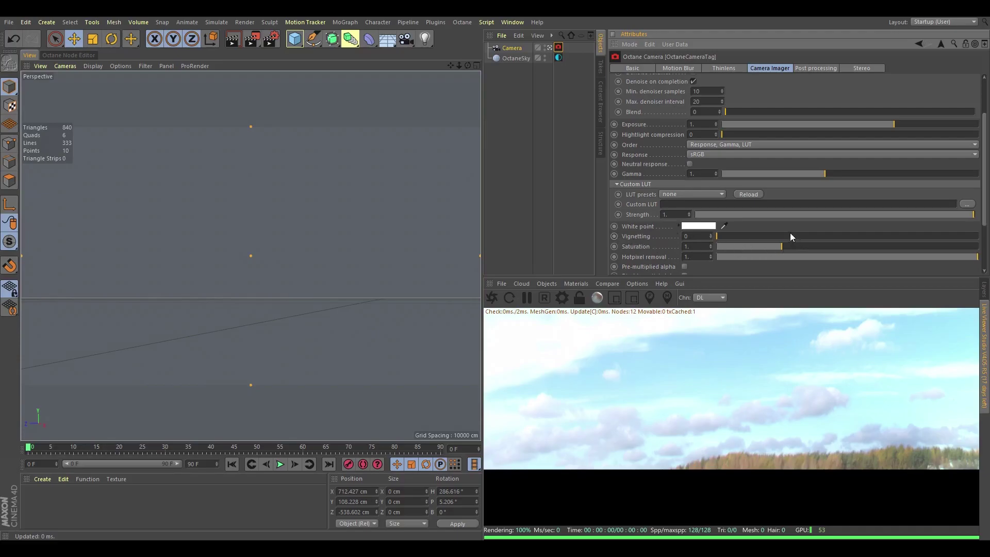
{"action": "left_click_drag", "start_coordinate": [274, 309], "coordinate": [202, 307], "text": "alt"}
{"action": "left_click_drag", "start_coordinate": [723, 134], "coordinate": [696, 142]}
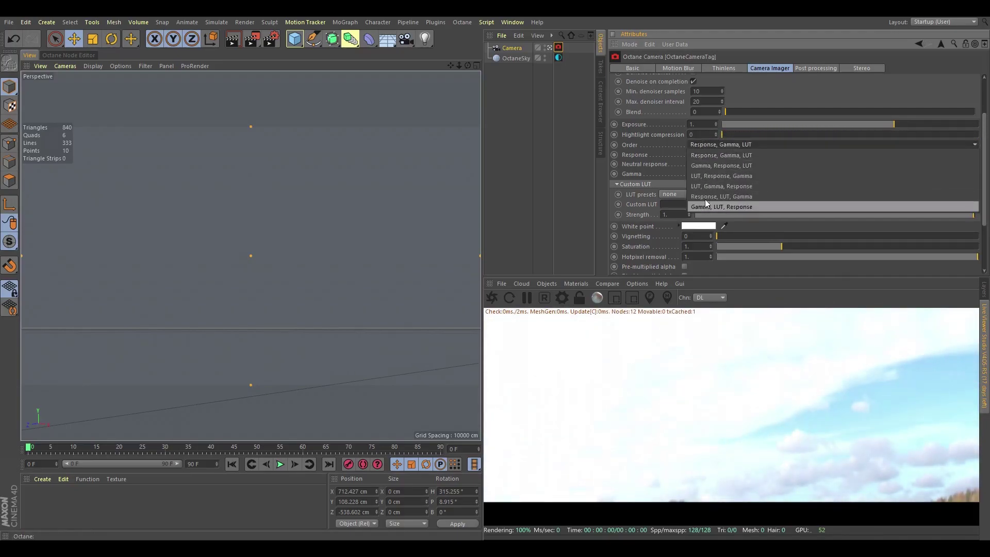
{"action": "left_click", "coordinate": [765, 144]}
{"action": "left_click", "coordinate": [722, 156]}
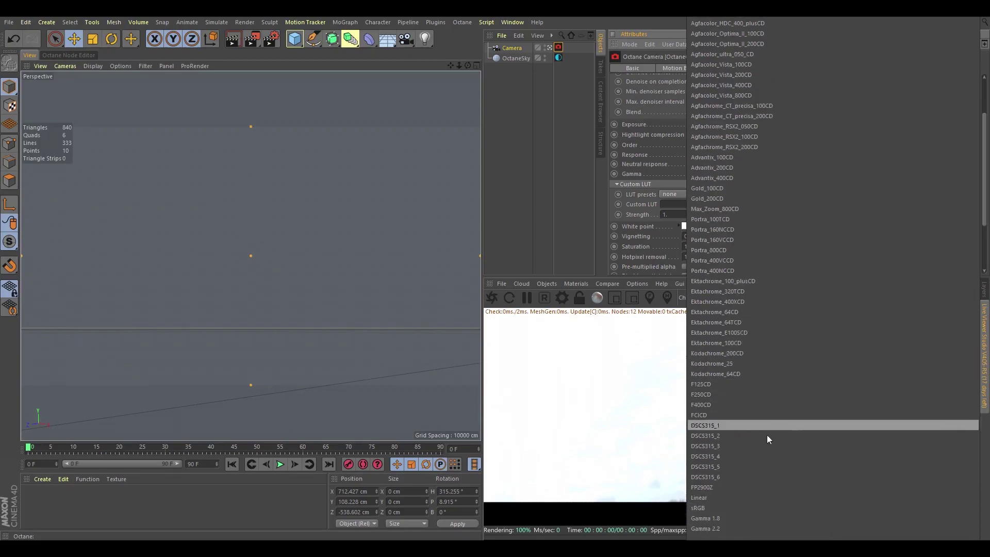
- Set the Camera Imager's Response to Linear and its Gamma to 2.2 for the sky scene
{"action": "left_click", "coordinate": [722, 497]}
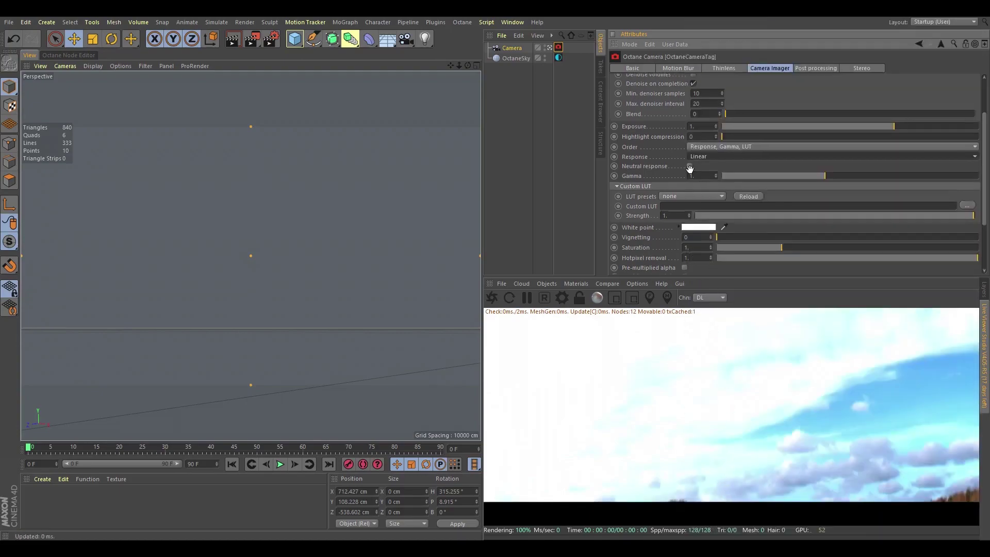
{"action": "type", "text": "2.2"}
{"action": "key", "text": "Return"}
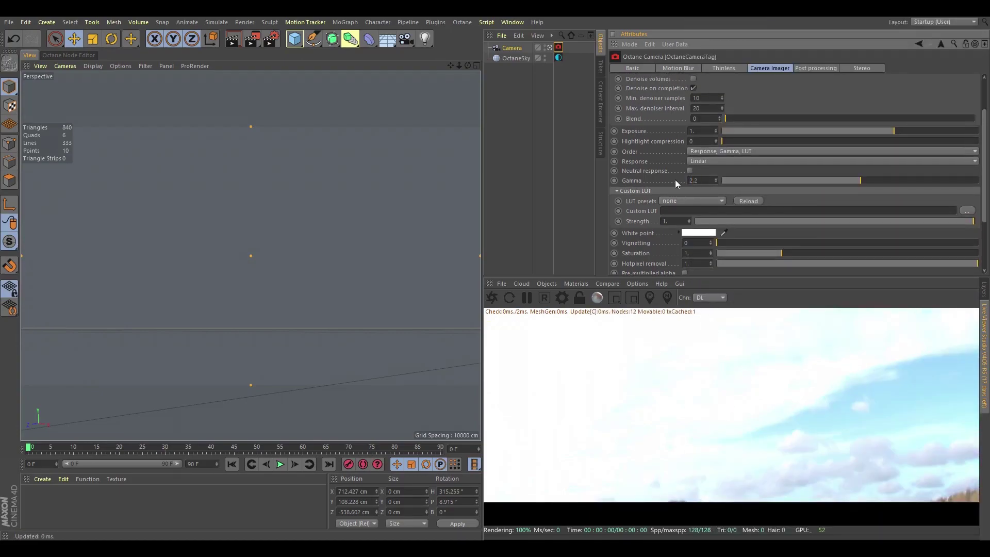
{"action": "left_click", "coordinate": [696, 161]}
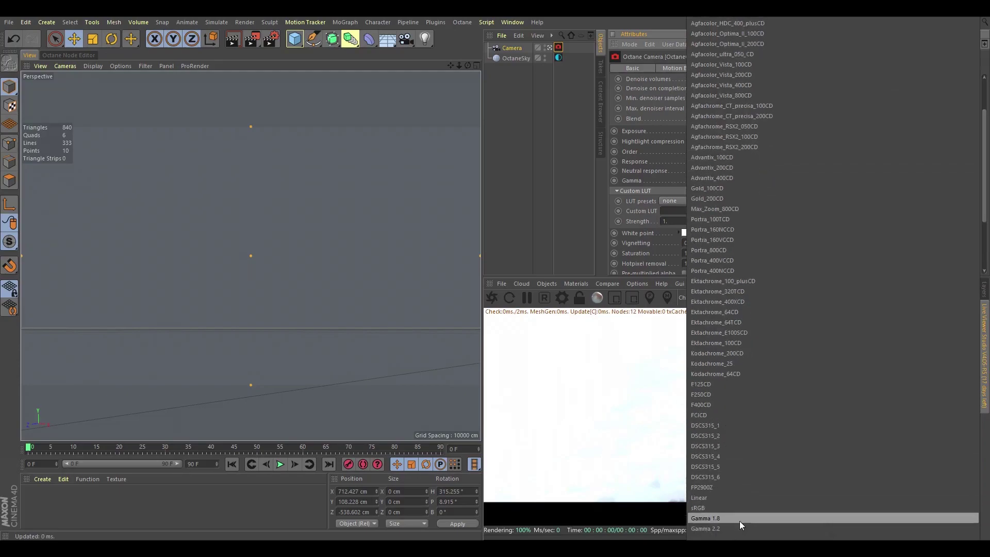
{"action": "left_click", "coordinate": [719, 497]}
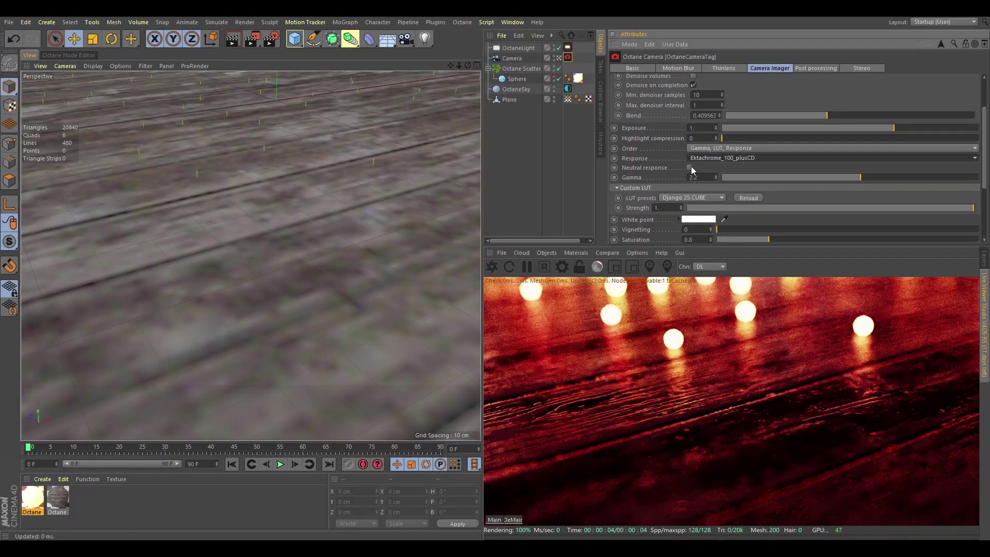
- Toggle the Camera Imager's Neutral response several times to judge its effect on the glowing spheres, and leave it enabled
{"action": "left_click", "coordinate": [690, 168]}
{"action": "left_click", "coordinate": [691, 167]}
{"action": "left_click", "coordinate": [690, 168]}
{"action": "left_click", "coordinate": [690, 168]}
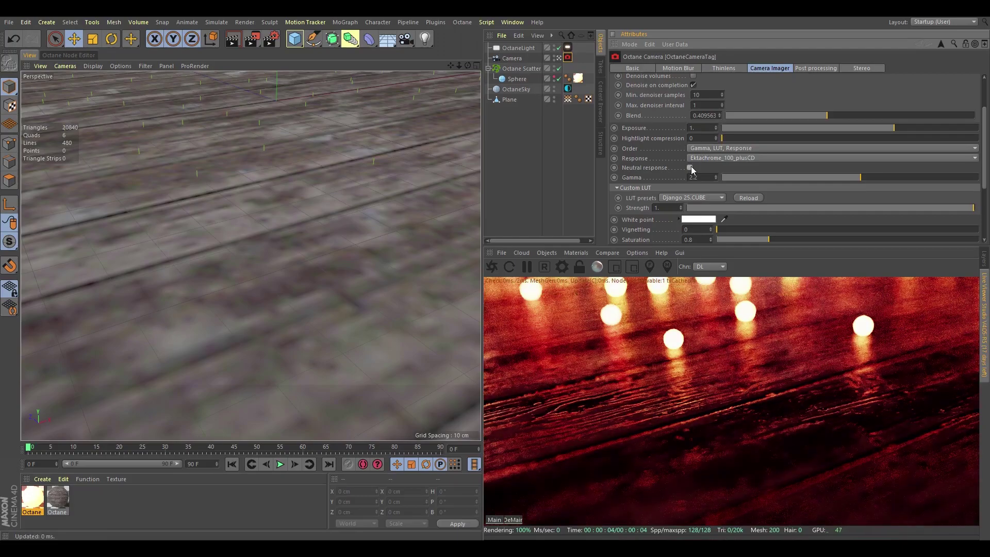
{"action": "left_click", "coordinate": [691, 168]}
- Store the render buffer, disable Neutral response, and compare both versions with the A/B divider
{"action": "left_click", "coordinate": [607, 252]}
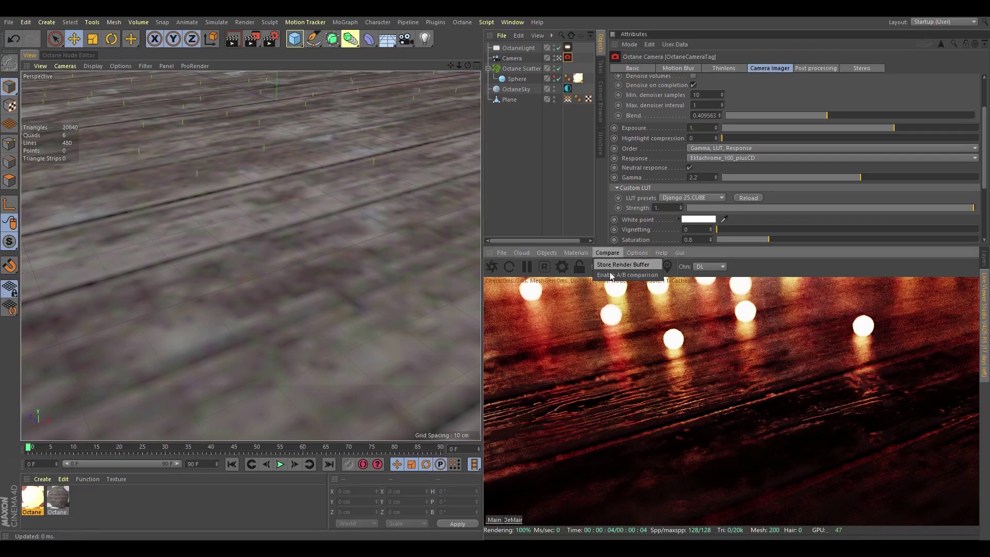
{"action": "left_click", "coordinate": [612, 266]}
{"action": "left_click", "coordinate": [690, 168]}
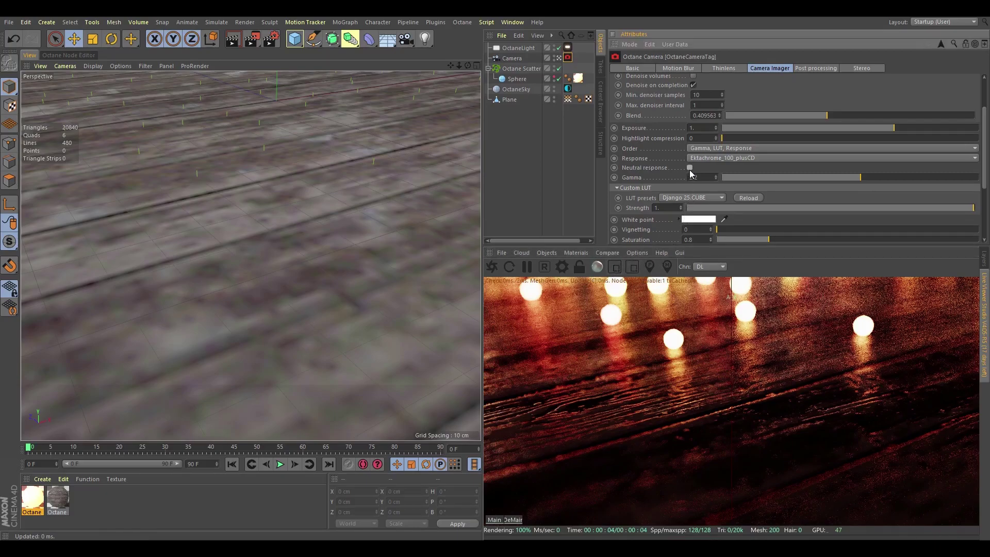
{"action": "left_click_drag", "start_coordinate": [731, 345], "coordinate": [706, 359]}
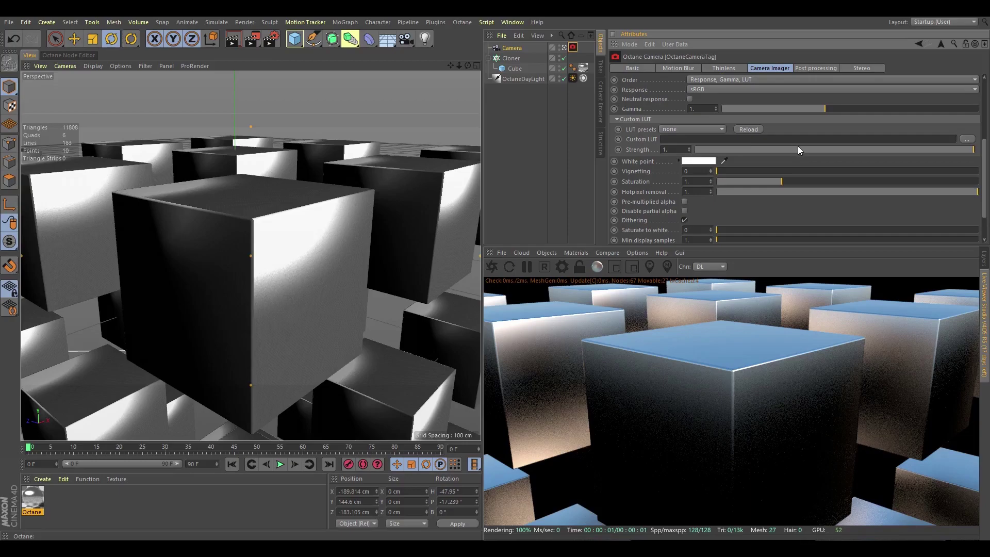
- Look at the Custom LUT file browser without loading a file, and apply the Django 25.CUBE preset to the cloned cubes scene
{"action": "left_click", "coordinate": [967, 139]}
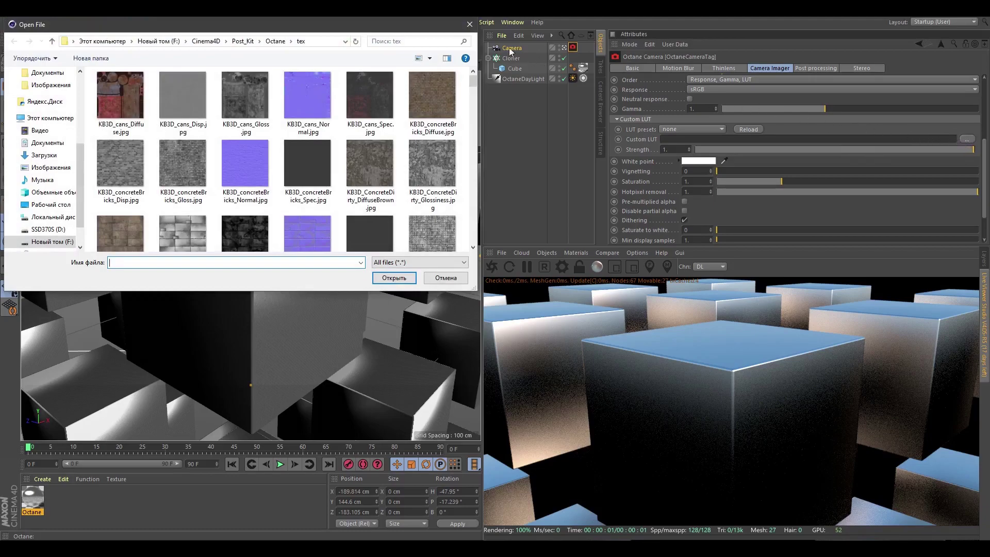
{"action": "left_click", "coordinate": [469, 25]}
{"action": "left_click", "coordinate": [700, 131]}
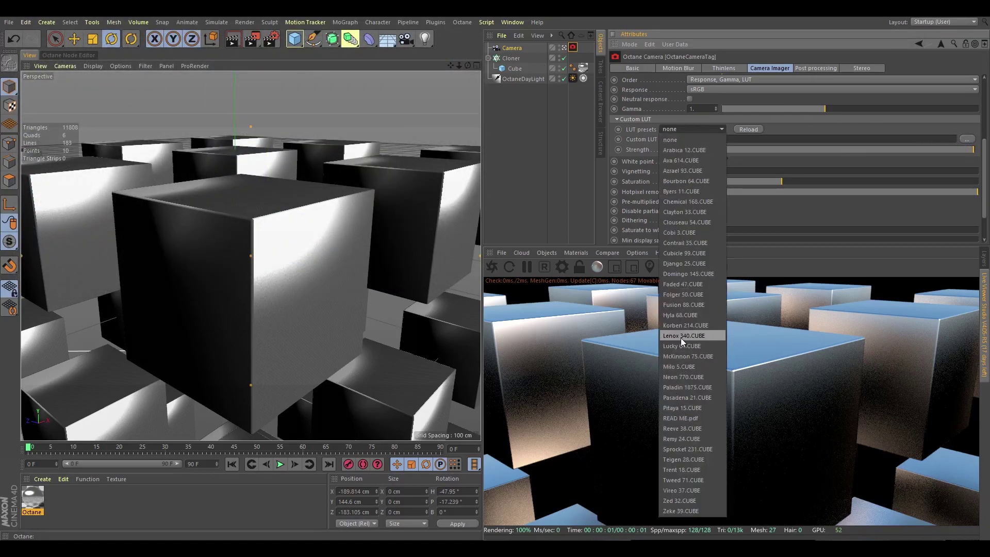
{"action": "left_click", "coordinate": [674, 264]}
{"action": "left_click_drag", "start_coordinate": [942, 140], "coordinate": [964, 139]}
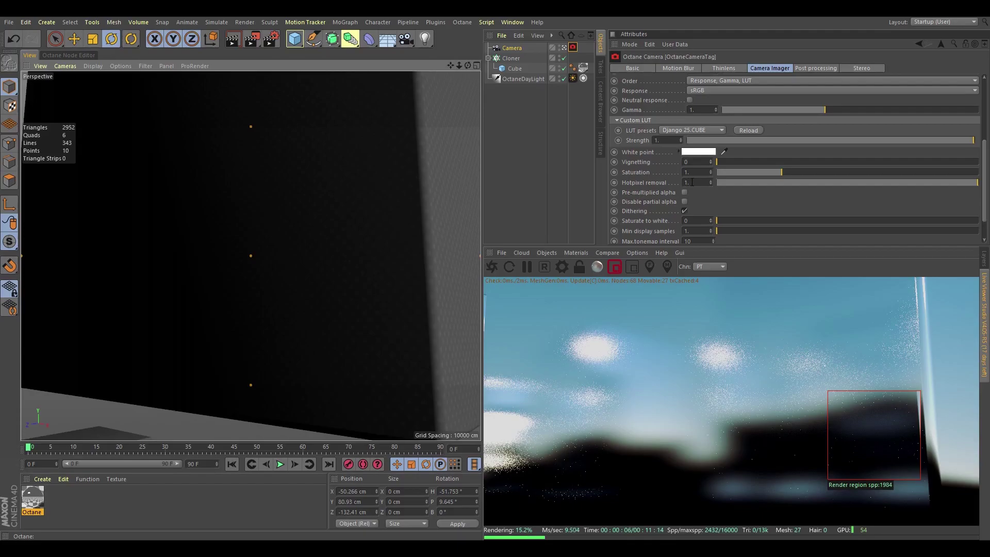
- Try Hotpixel removal at 0 on the noisy cube close-up, and set it to 0.7
{"action": "left_click_drag", "start_coordinate": [955, 184], "coordinate": [701, 190]}
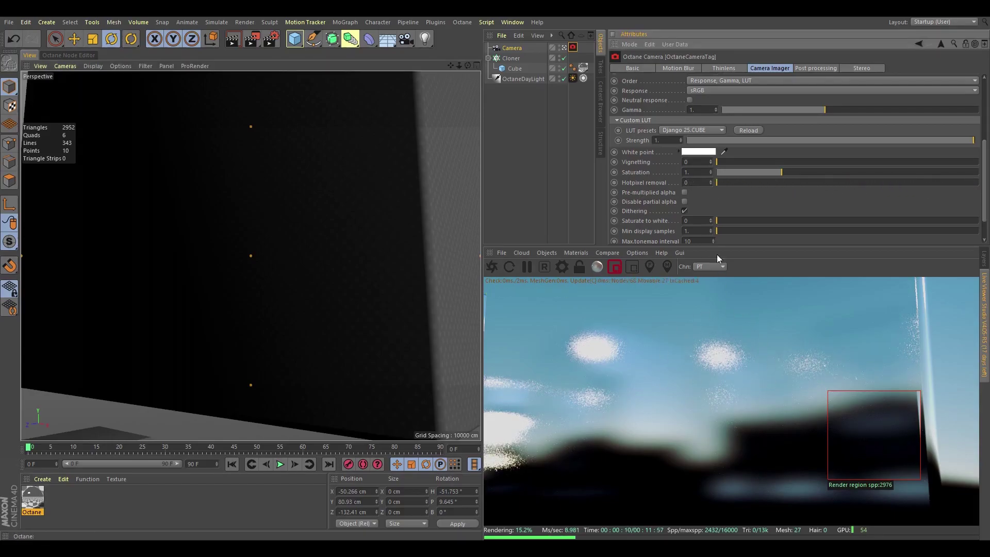
{"action": "left_click", "coordinate": [699, 182]}
{"action": "type", "text": "0.7"}
{"action": "key", "text": "Return"}
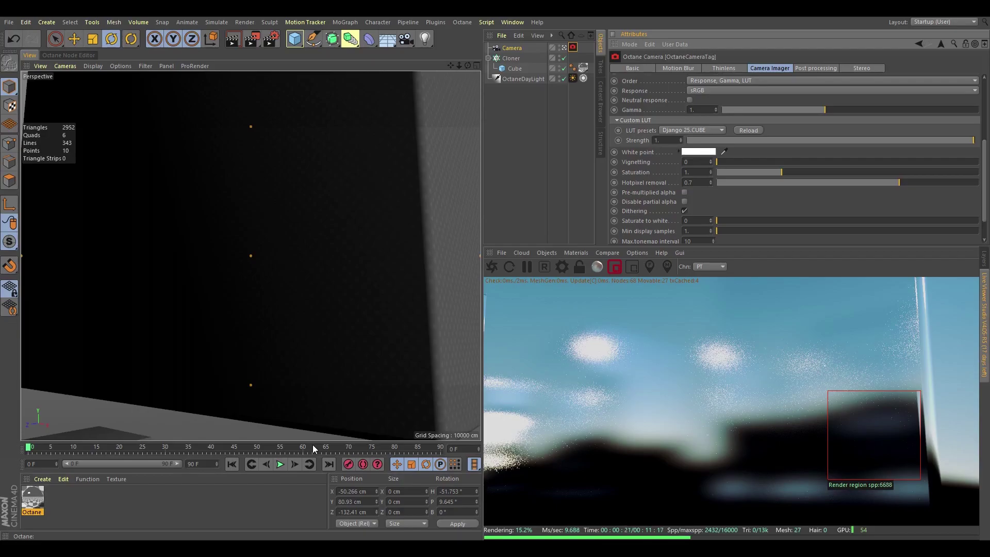
- Toggle Pre-multiplied alpha, and toggle Disable partial alpha for the transparent plane scene
{"action": "left_click", "coordinate": [684, 192]}
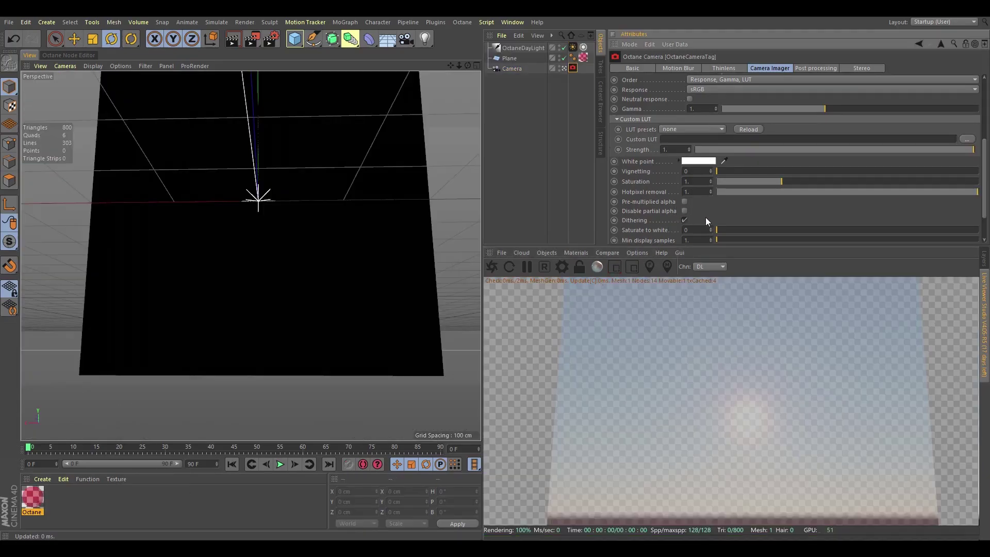
{"action": "left_click", "coordinate": [684, 212]}
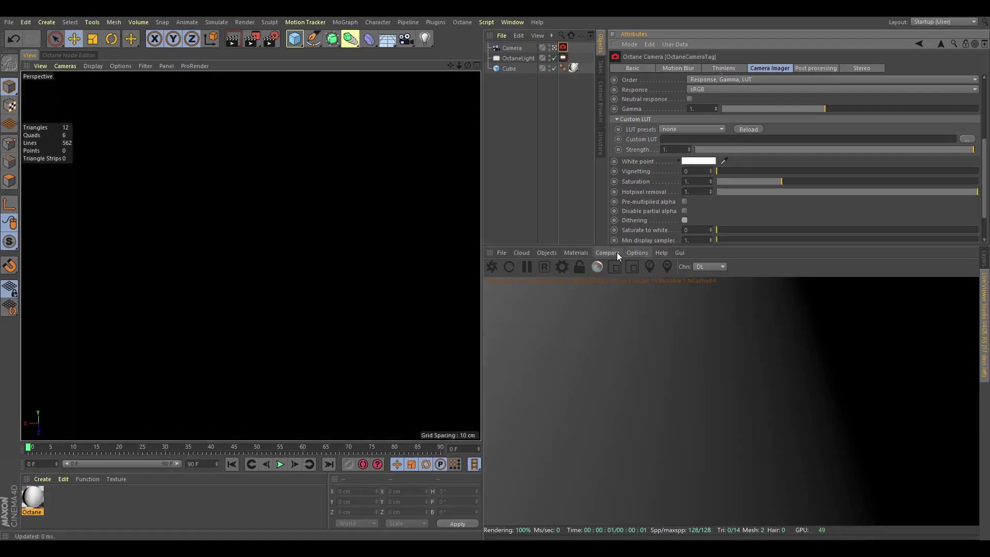
- Store the undithered render buffer, enable Dithering, and compare the gradients with the A/B divider
{"action": "left_click", "coordinate": [616, 252]}
{"action": "left_click", "coordinate": [617, 263]}
{"action": "left_click", "coordinate": [685, 221]}
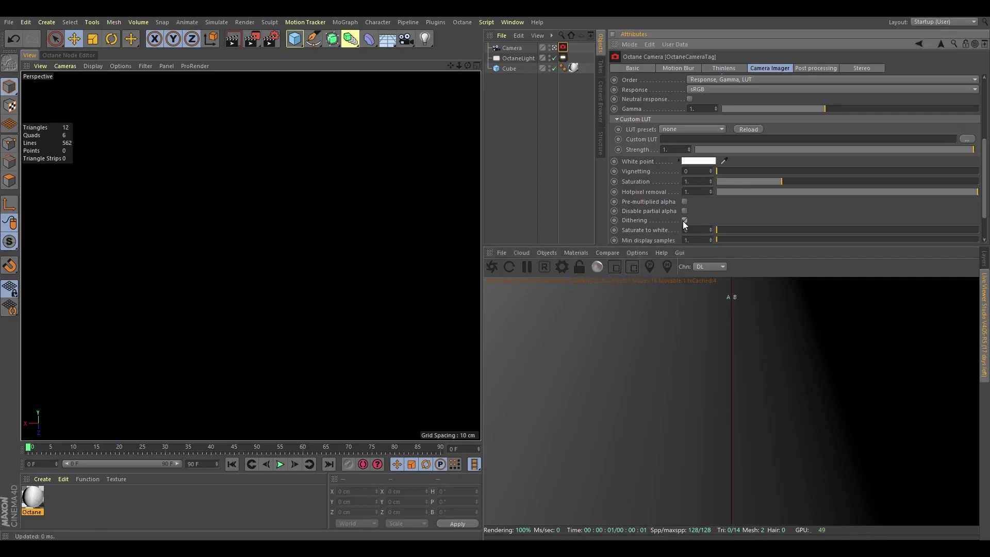
{"action": "mouse_move", "coordinate": [731, 386]}
{"action": "left_mouse_down"}
{"action": "mouse_move", "coordinate": [859, 397]}
{"action": "mouse_move", "coordinate": [682, 388]}
{"action": "mouse_move", "coordinate": [852, 394]}
{"action": "mouse_move", "coordinate": [727, 394]}
{"action": "left_mouse_up"}
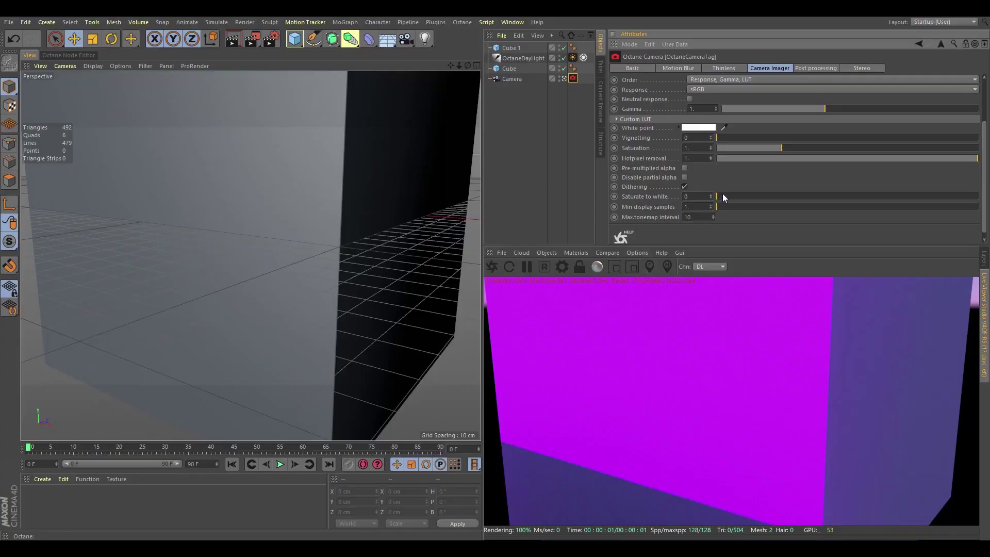
- Test Saturate to white on the two magenta-lit cubes, return it to 0, and view them from another angle
{"action": "left_click_drag", "start_coordinate": [721, 196], "coordinate": [685, 195]}
{"action": "left_click_drag", "start_coordinate": [383, 250], "coordinate": [301, 258], "text": "alt"}
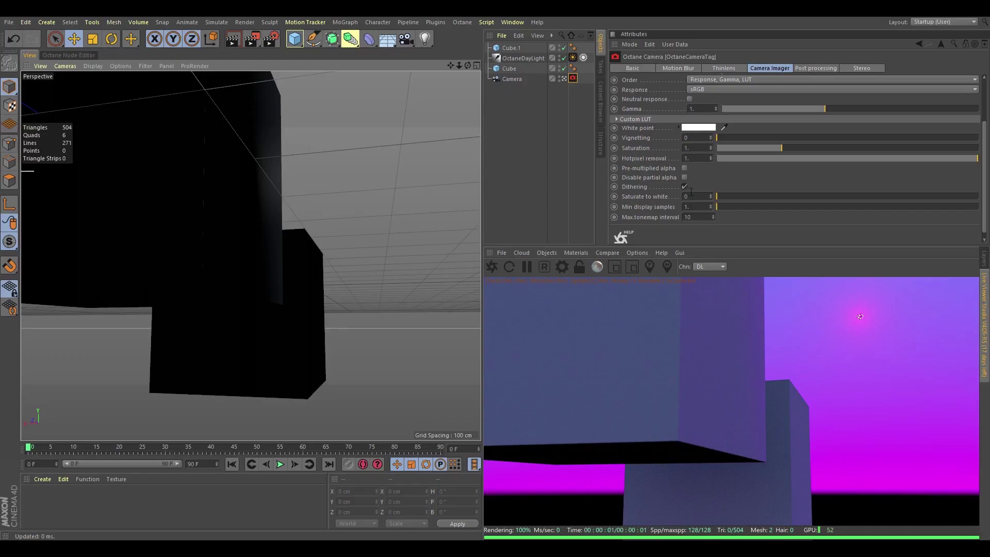
- Set Min display samples to 10 and check how the render refreshes while the view of the cubes changes
{"action": "left_click", "coordinate": [698, 206]}
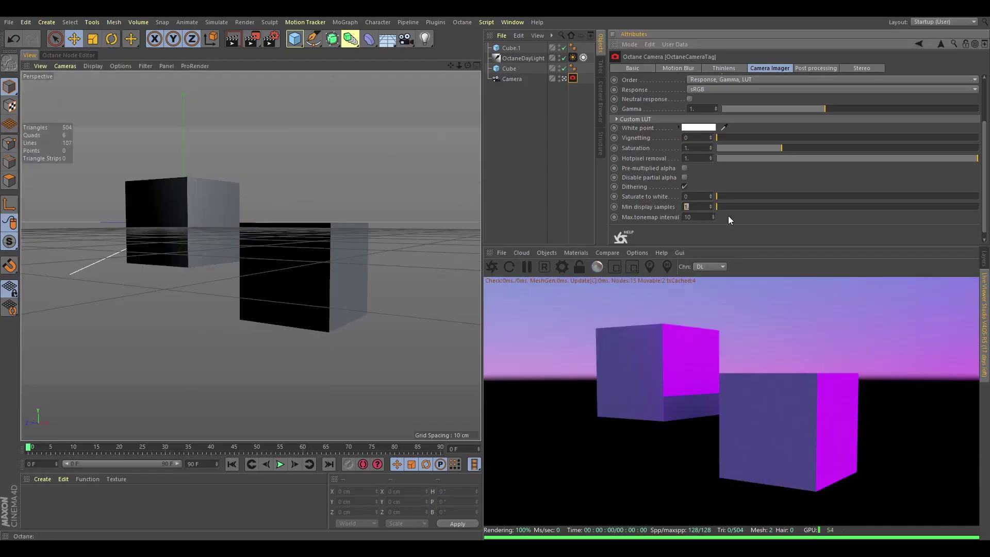
{"action": "type", "text": "10"}
{"action": "key", "text": "Return"}
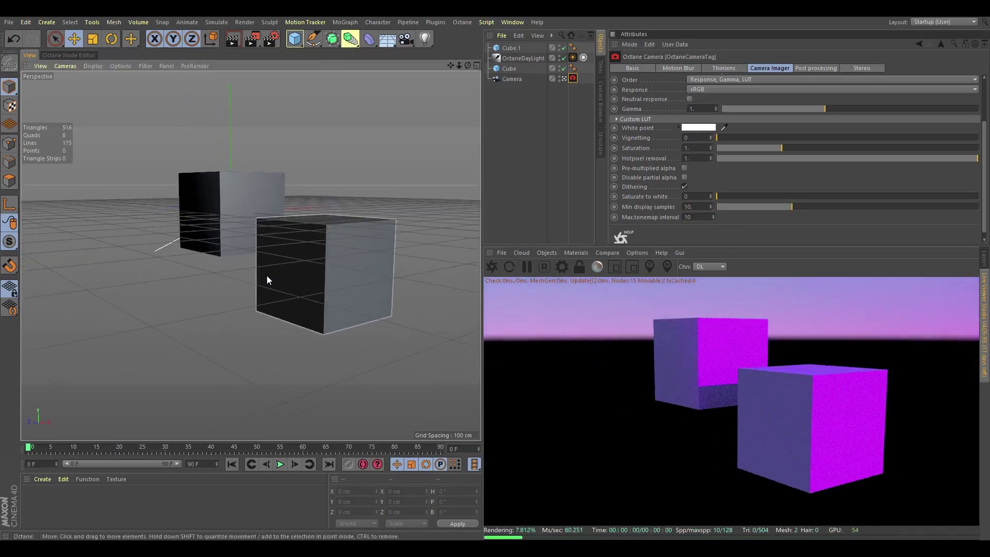
{"action": "left_click_drag", "start_coordinate": [325, 272], "coordinate": [371, 270], "text": "alt"}
{"action": "mouse_move", "coordinate": [296, 284]}
{"action": "middle_mouse_down", "text": "alt"}
{"action": "mouse_move", "coordinate": [364, 281]}
{"action": "mouse_move", "coordinate": [288, 276]}
{"action": "middle_mouse_up", "text": "alt"}
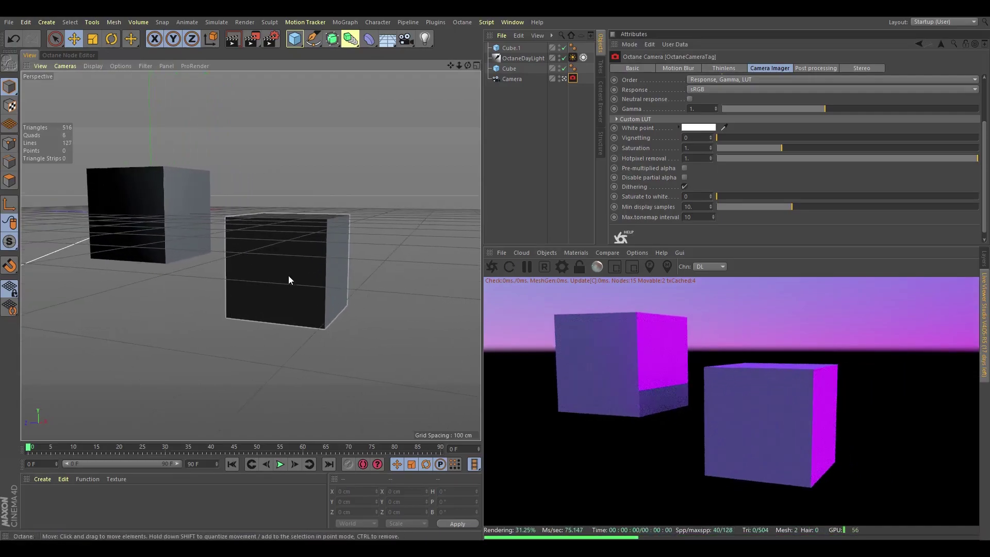
- Show the GPU memory statistics over the render and set Min display samples to 4
{"action": "left_click", "coordinate": [546, 423]}
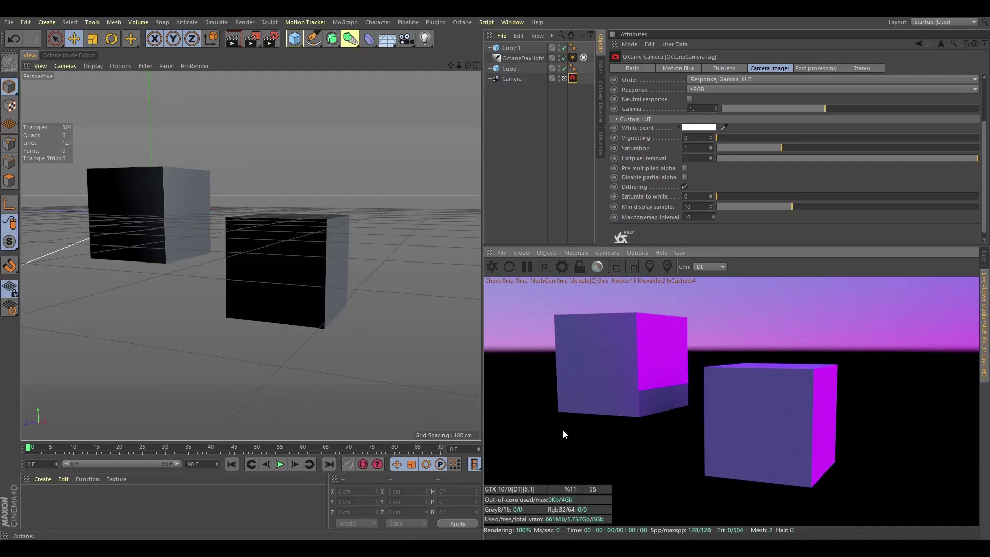
{"action": "left_click", "coordinate": [691, 207]}
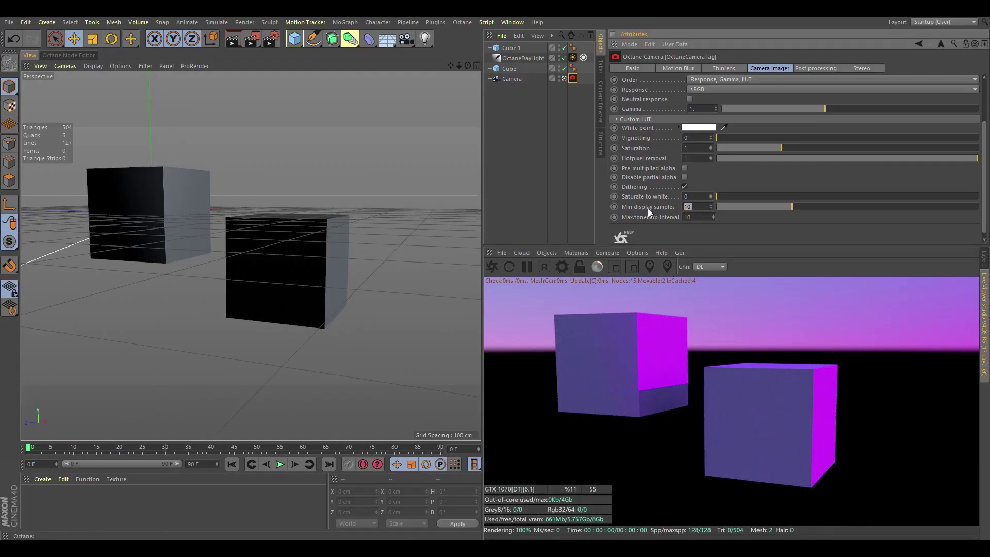
{"action": "type", "text": "4"}
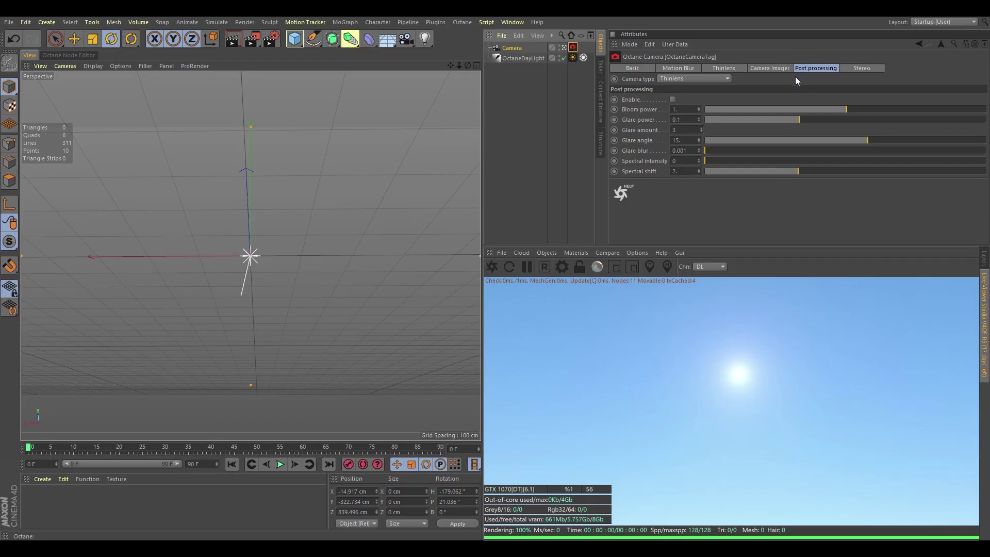
- Enable the camera's post processing for the sun scene, with Bloom power about 2.6 and Glare power about 0.26
{"action": "left_click", "coordinate": [673, 99]}
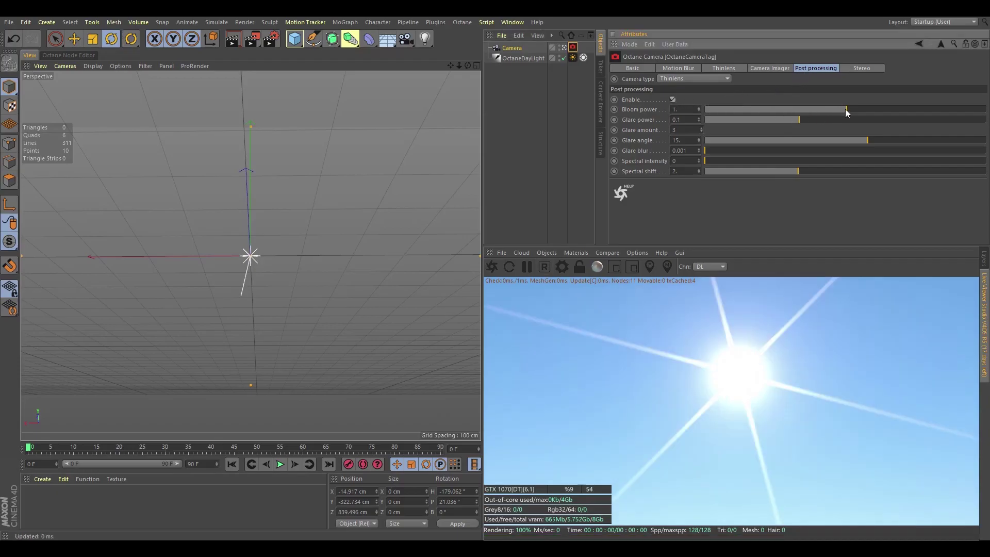
{"action": "left_click_drag", "start_coordinate": [846, 109], "coordinate": [866, 117]}
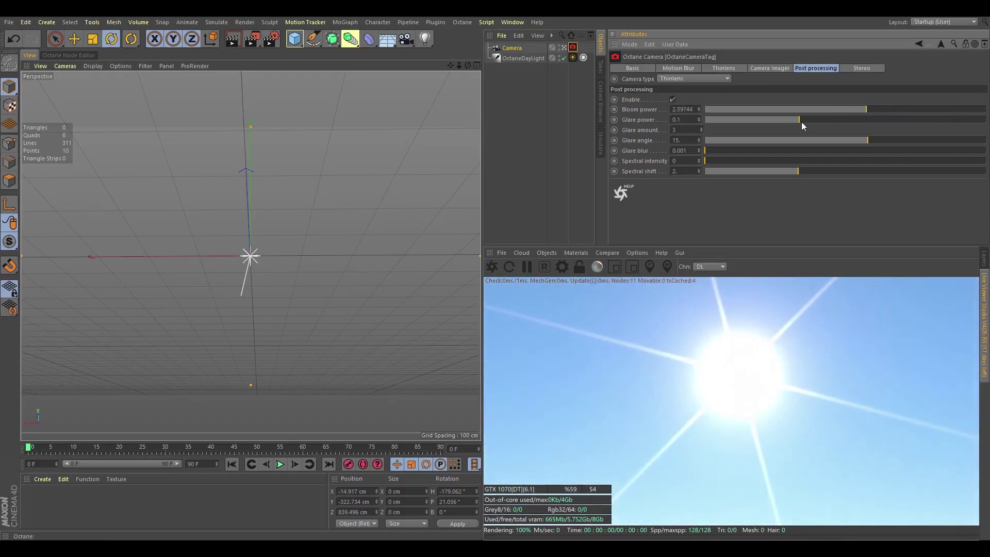
{"action": "mouse_move", "coordinate": [799, 121]}
{"action": "left_mouse_down"}
{"action": "mouse_move", "coordinate": [948, 126]}
{"action": "mouse_move", "coordinate": [742, 131]}
{"action": "mouse_move", "coordinate": [819, 129]}
{"action": "left_mouse_up"}
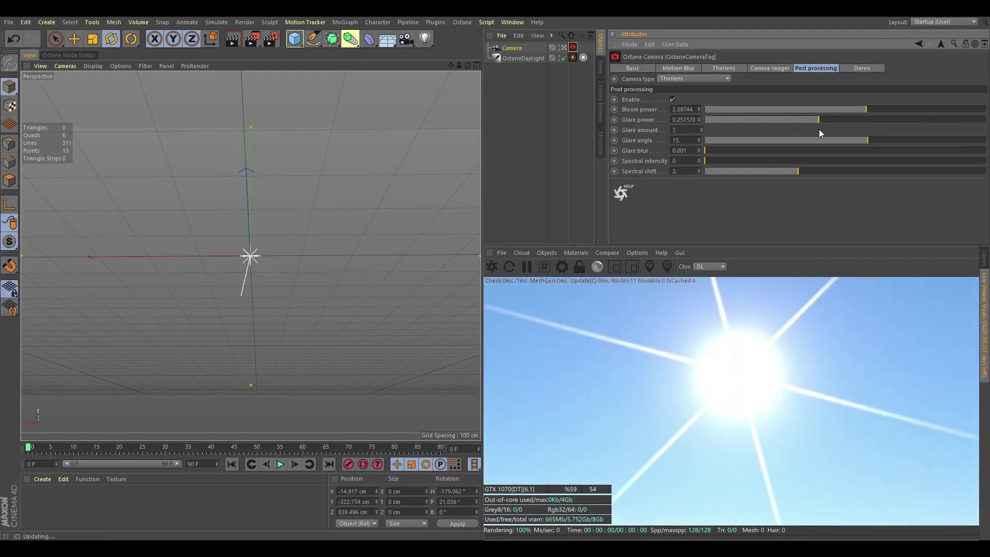
- Set Glare amount to -10, Glare angle to about -18, Glare blur to about 0.065, Spectral intensity to about 0.76 and Spectral shift to about 4.93
{"action": "mouse_move", "coordinate": [701, 130]}
{"action": "left_mouse_down"}
{"action": "mouse_move", "coordinate": [702, 120]}
{"action": "mouse_move", "coordinate": [701, 140]}
{"action": "left_mouse_up"}
{"action": "mouse_move", "coordinate": [849, 142]}
{"action": "left_mouse_down"}
{"action": "mouse_move", "coordinate": [715, 137]}
{"action": "mouse_move", "coordinate": [865, 144]}
{"action": "mouse_move", "coordinate": [816, 142]}
{"action": "left_mouse_up"}
{"action": "mouse_move", "coordinate": [707, 150]}
{"action": "left_mouse_down"}
{"action": "mouse_move", "coordinate": [873, 153]}
{"action": "mouse_move", "coordinate": [707, 162]}
{"action": "mouse_move", "coordinate": [981, 173]}
{"action": "mouse_move", "coordinate": [837, 164]}
{"action": "mouse_move", "coordinate": [978, 164]}
{"action": "mouse_move", "coordinate": [919, 163]}
{"action": "left_mouse_up"}
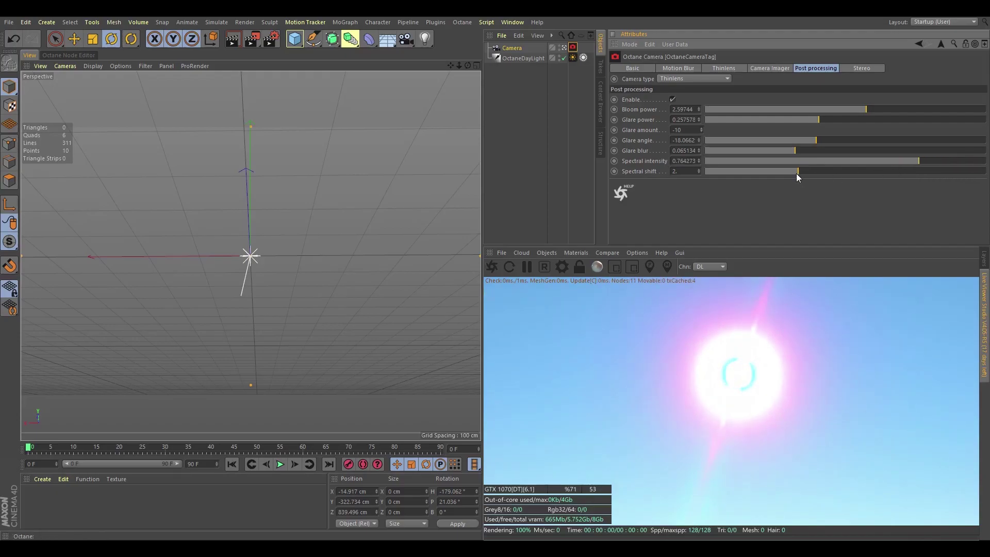
{"action": "left_click_drag", "start_coordinate": [798, 178], "coordinate": [934, 177]}
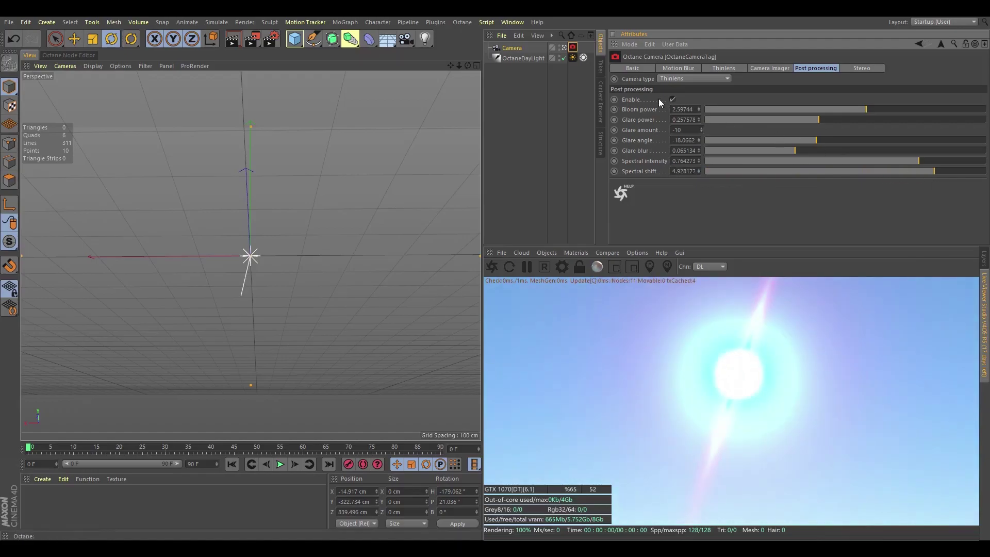
- Change the OctaneDayLight's Sun color to green, with RGB values of about 0.02, 0.6 and 0.13
{"action": "left_click", "coordinate": [573, 57]}
{"action": "left_click", "coordinate": [669, 191]}
{"action": "left_click", "coordinate": [672, 190]}
{"action": "left_click", "coordinate": [658, 227]}
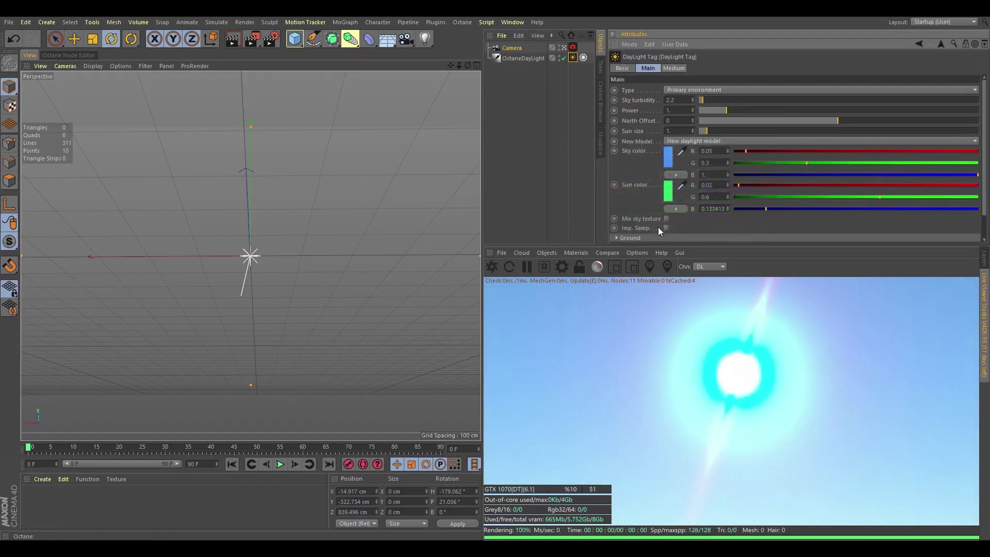